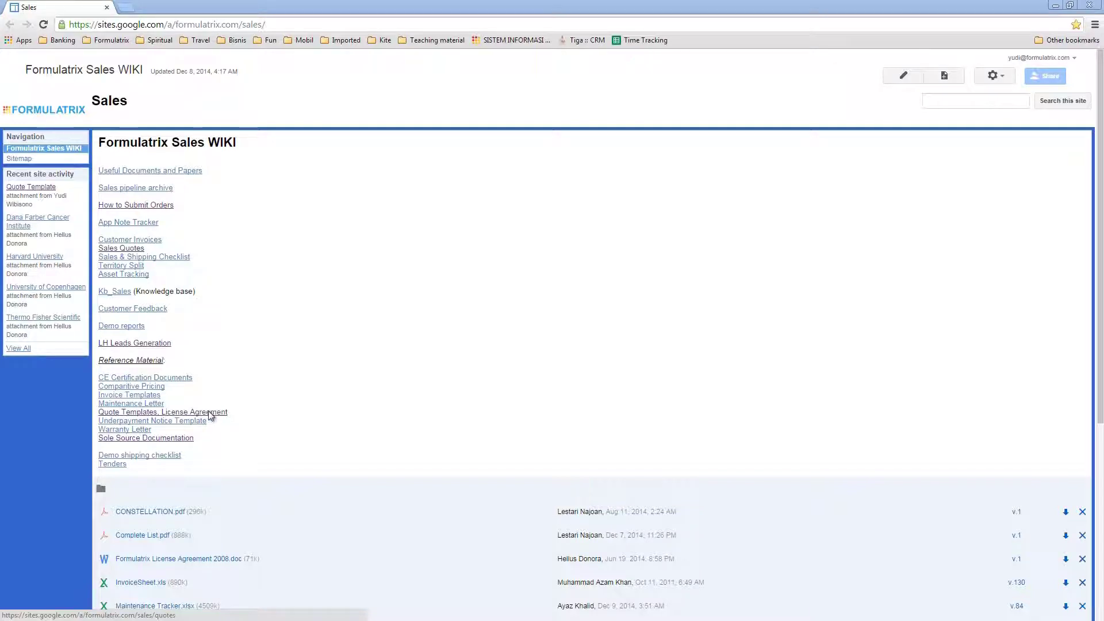
Download QuoteTemplate.xlsm from the 'Quote Templates, License Agreement' page attachments
{"action": "left_click", "coordinate": [211, 413]}
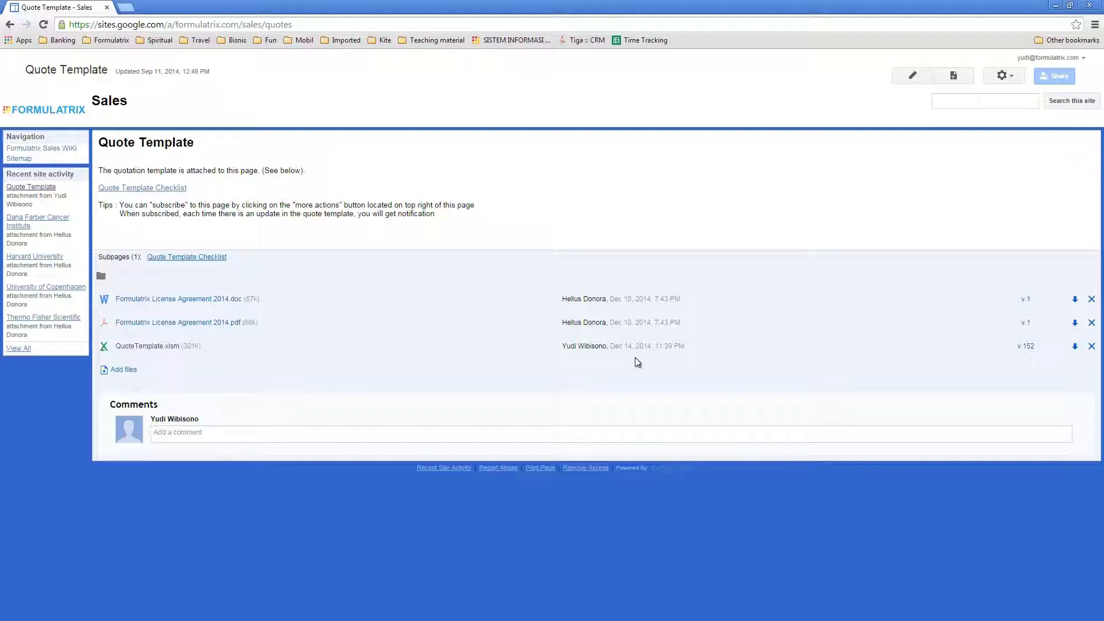
{"action": "left_click", "coordinate": [1075, 347]}
{"action": "left_click", "coordinate": [1076, 347]}
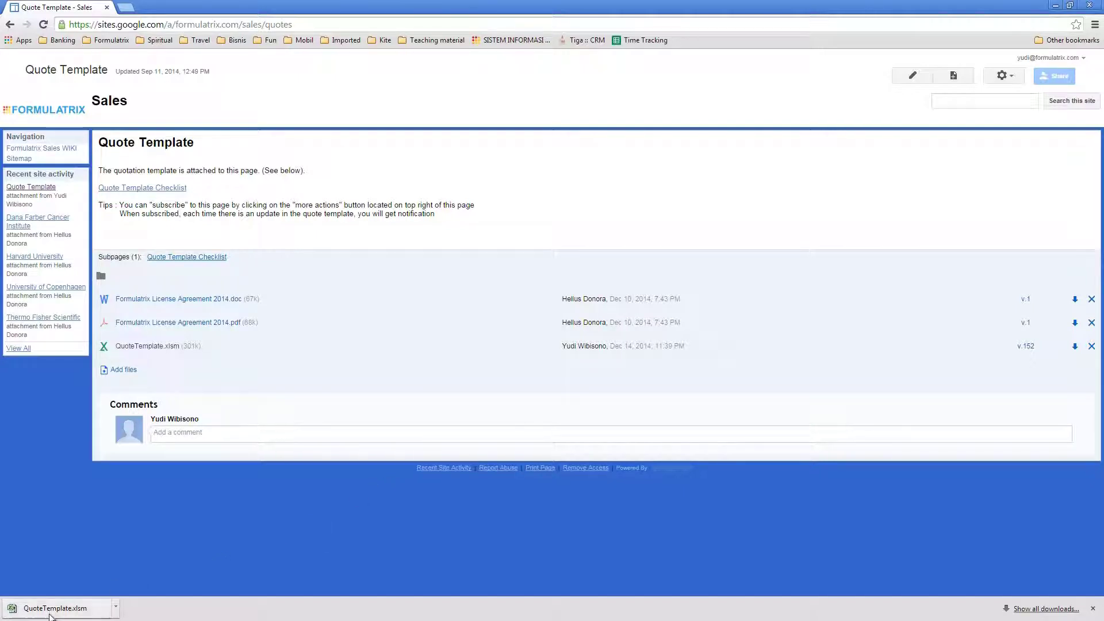
Open the downloaded QuoteTemplate.xlsm and enable editing out of Protected View
{"action": "left_click", "coordinate": [28, 614]}
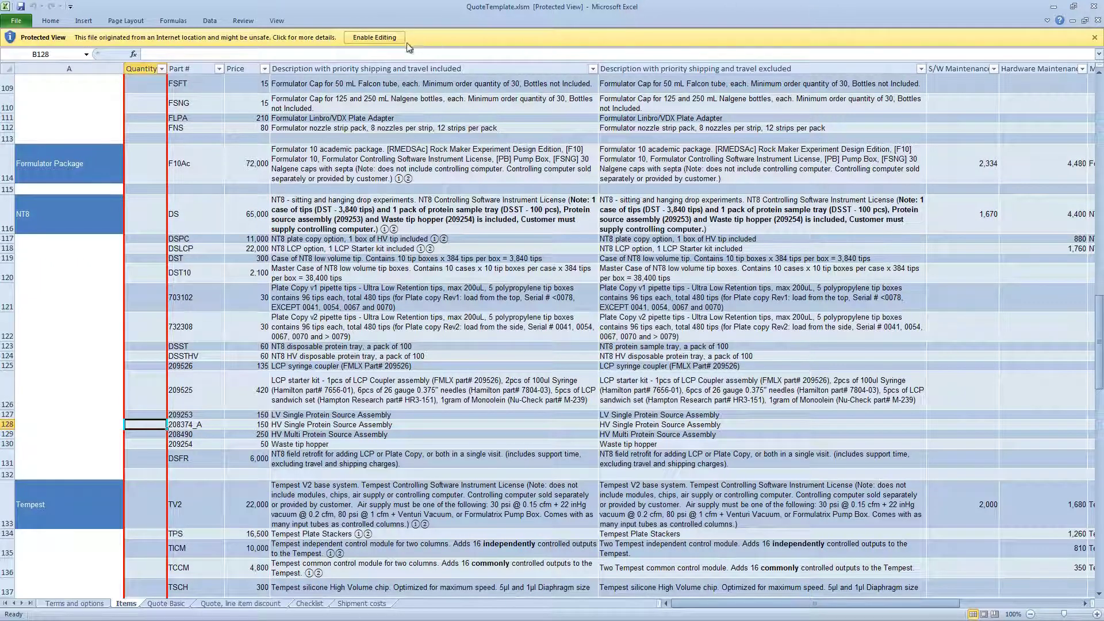
{"action": "left_click", "coordinate": [360, 38]}
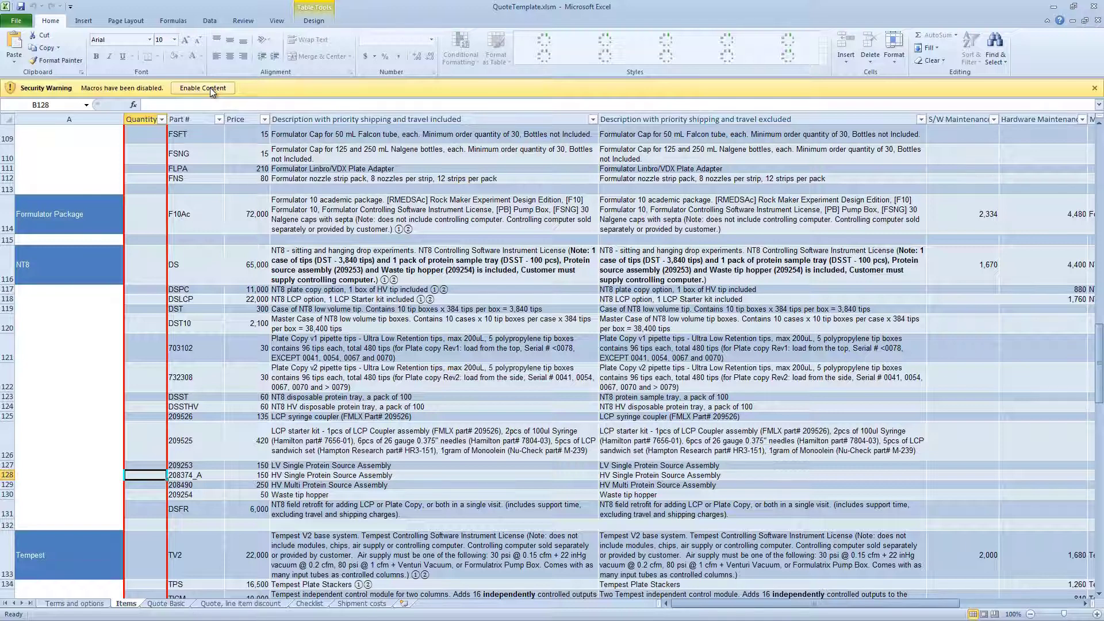
Enable the workbook's macros and go to the 'Terms and options' sheet
{"action": "left_click", "coordinate": [211, 89]}
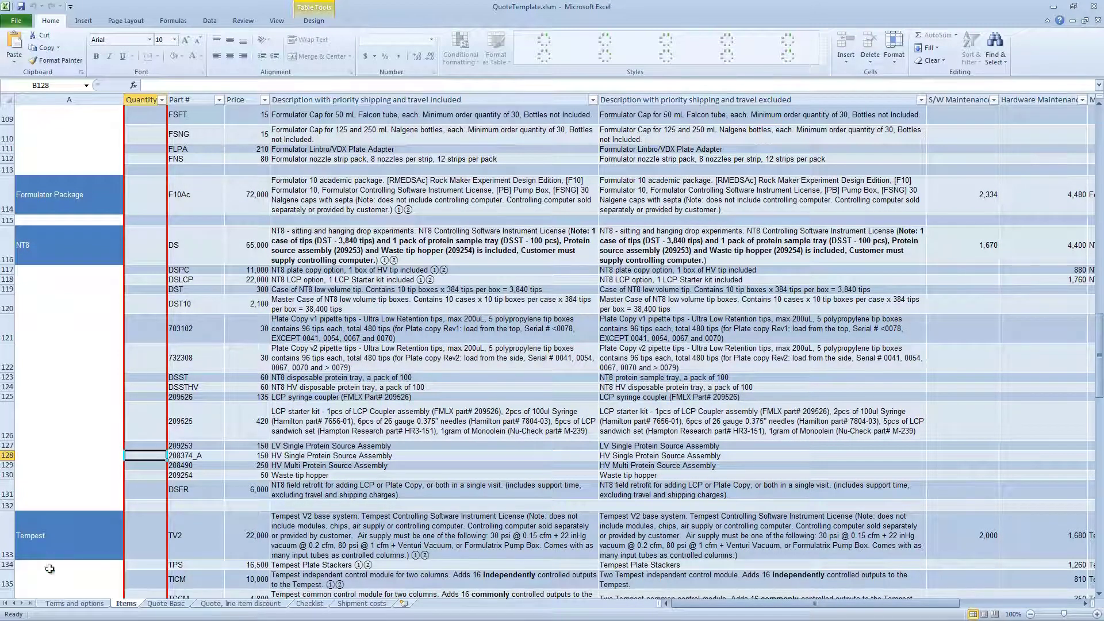
{"action": "left_click", "coordinate": [65, 605]}
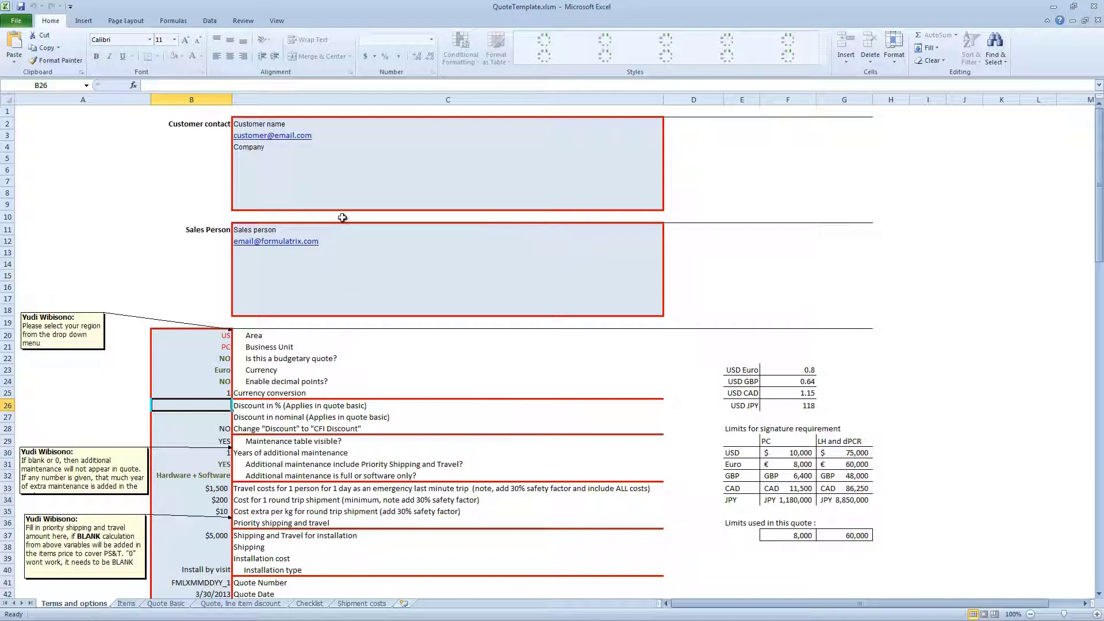
Enter the customer's name, e-mail address and institution in C2:C4
{"action": "left_click", "coordinate": [358, 177]}
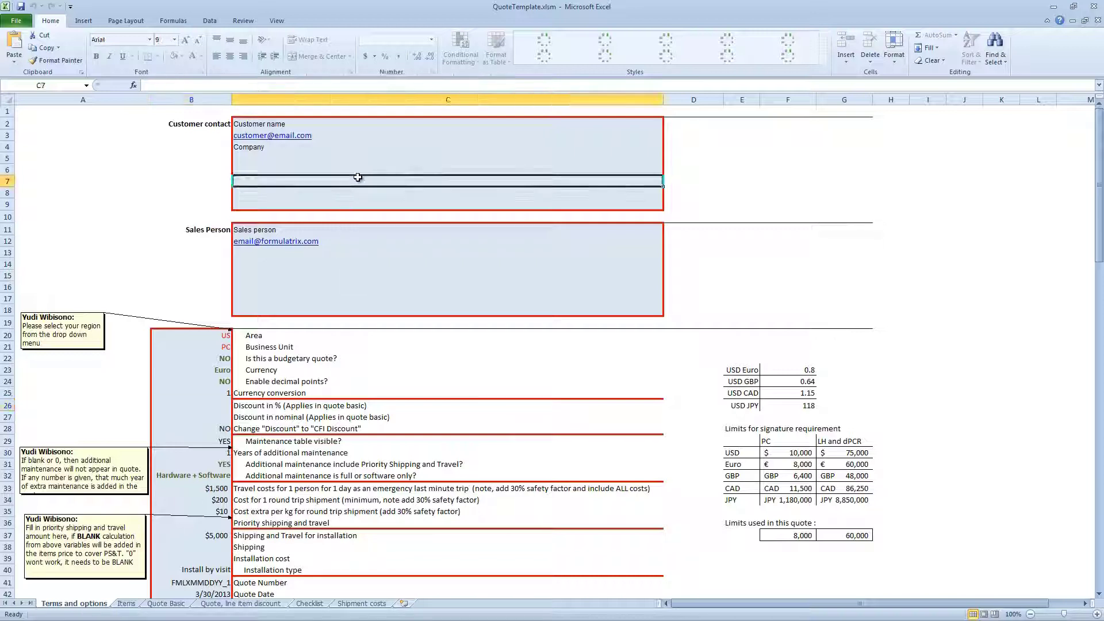
{"action": "left_click", "coordinate": [360, 124]}
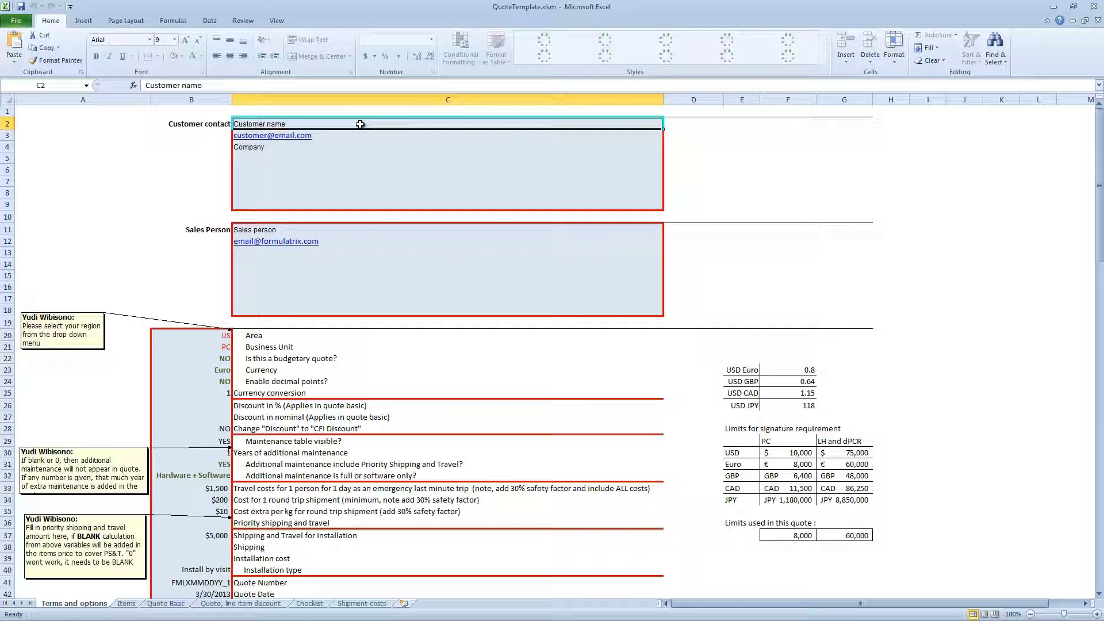
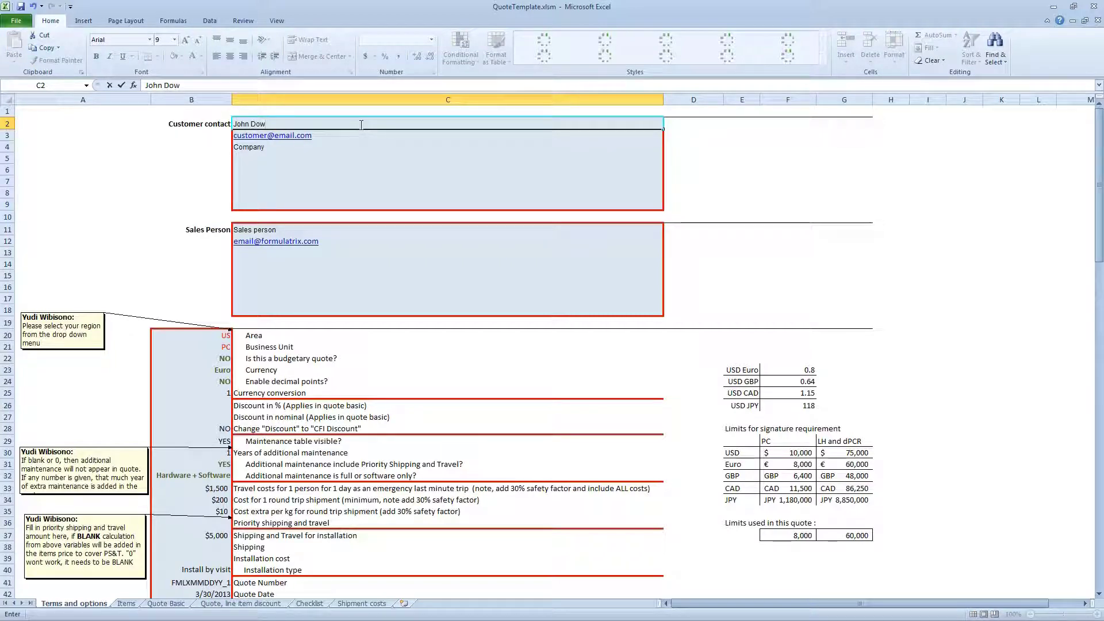
{"action": "key", "text": "Return"}
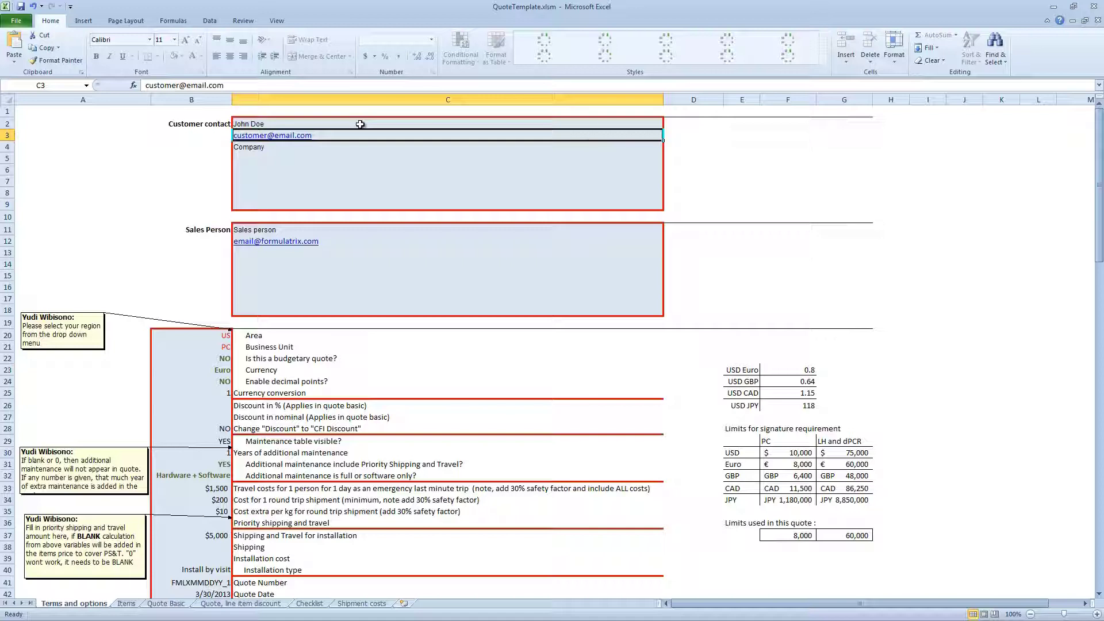
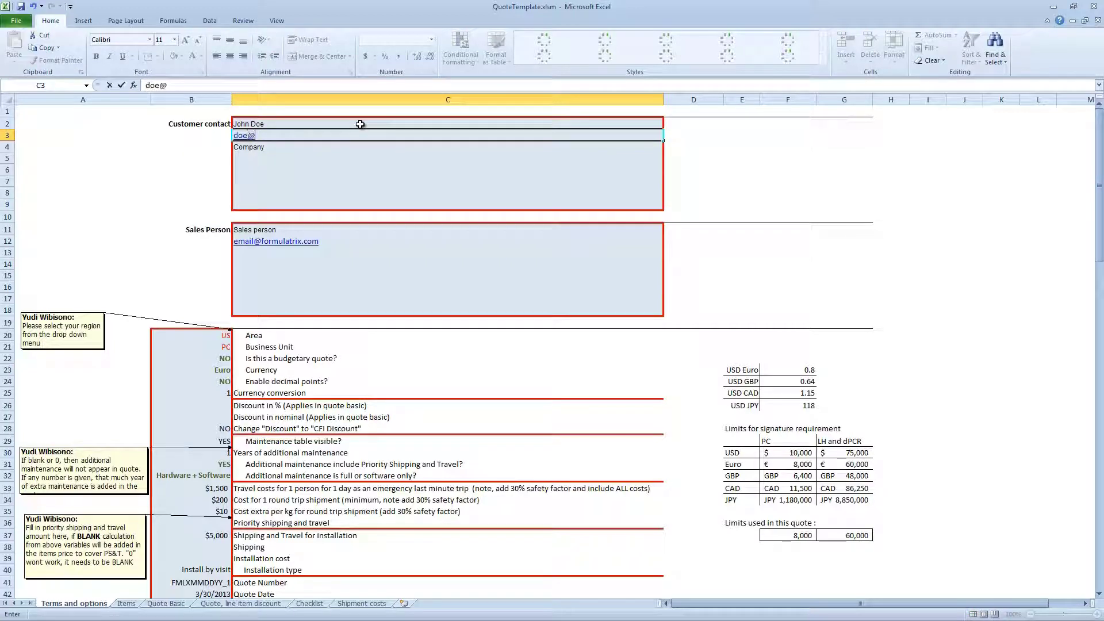
{"action": "key", "text": "Return"}
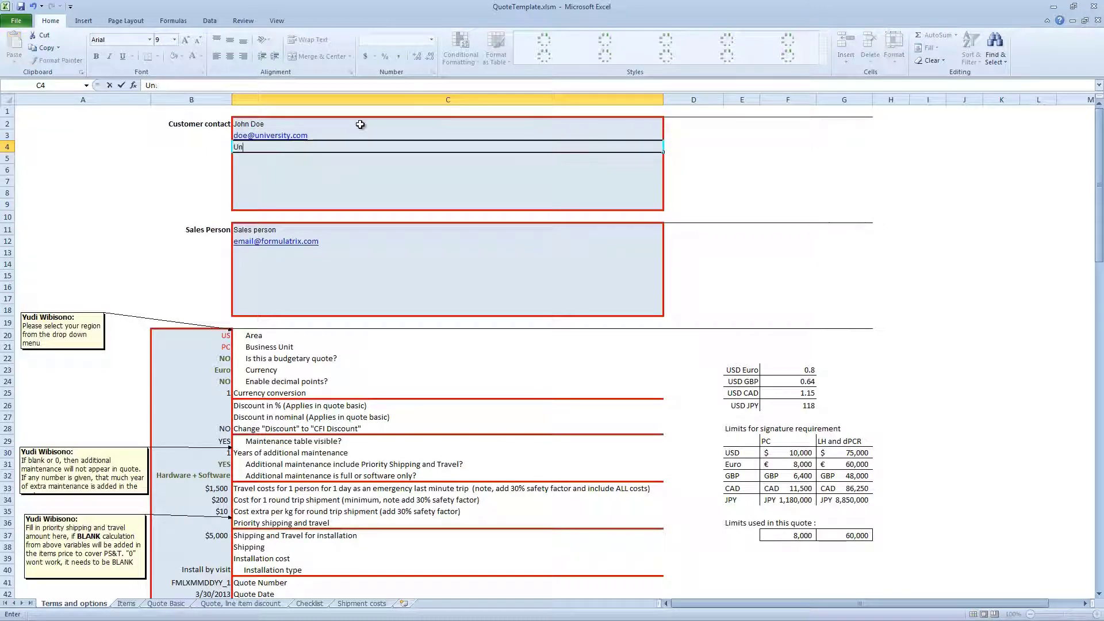
{"action": "key", "text": "Return"}
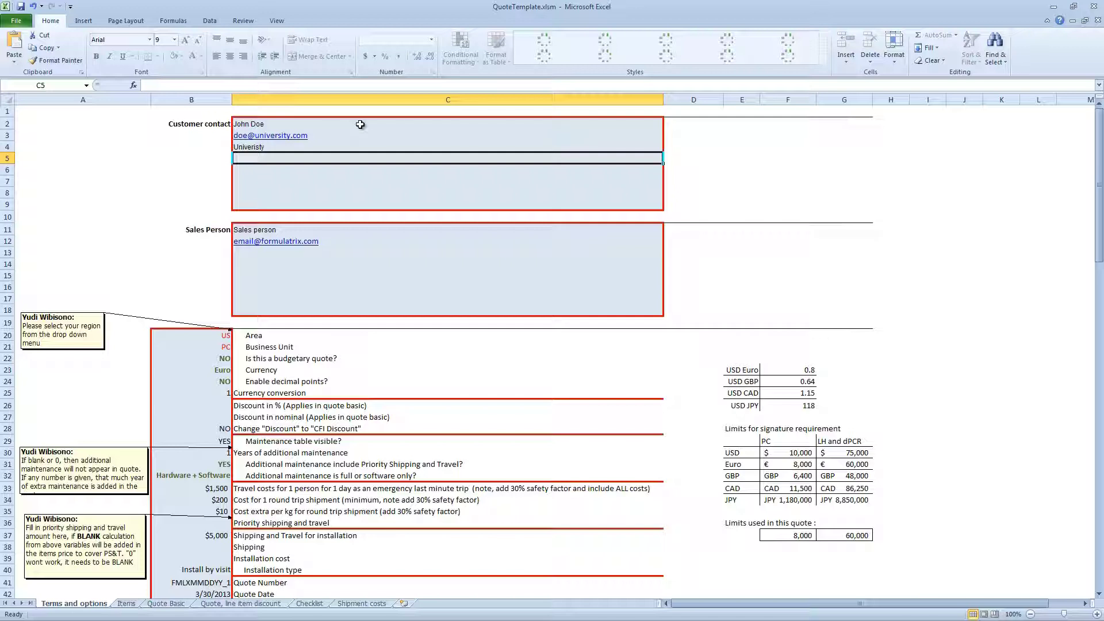
Fill in the sales person's name and e-mail address in the Sales Person block
{"action": "key", "text": "Down"}
{"action": "key", "text": "Down"}
{"action": "key", "text": "Down"}
{"action": "key", "text": "Down"}
{"action": "key", "text": "Down"}
{"action": "key", "text": "Down"}
{"action": "key", "text": "Down"}
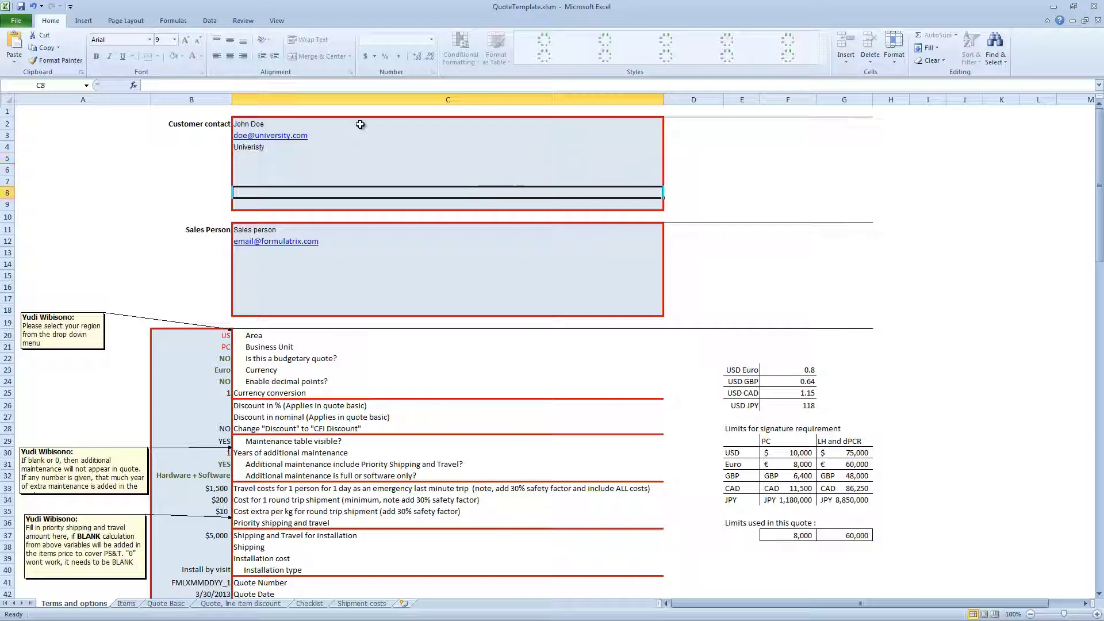
{"action": "key", "text": "Up"}
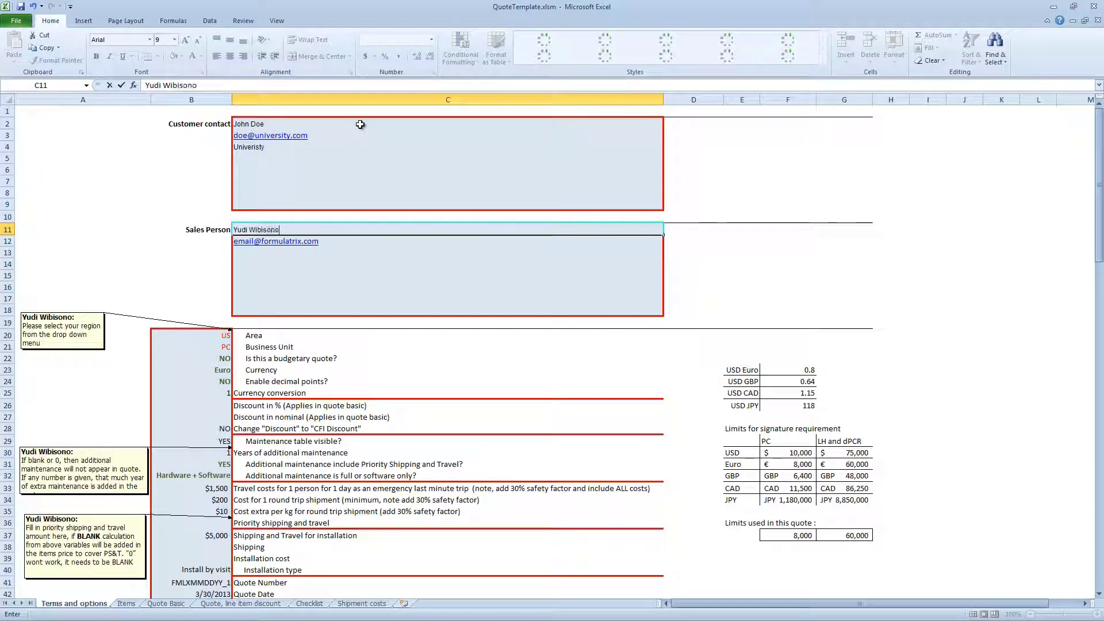
{"action": "key", "text": "Return"}
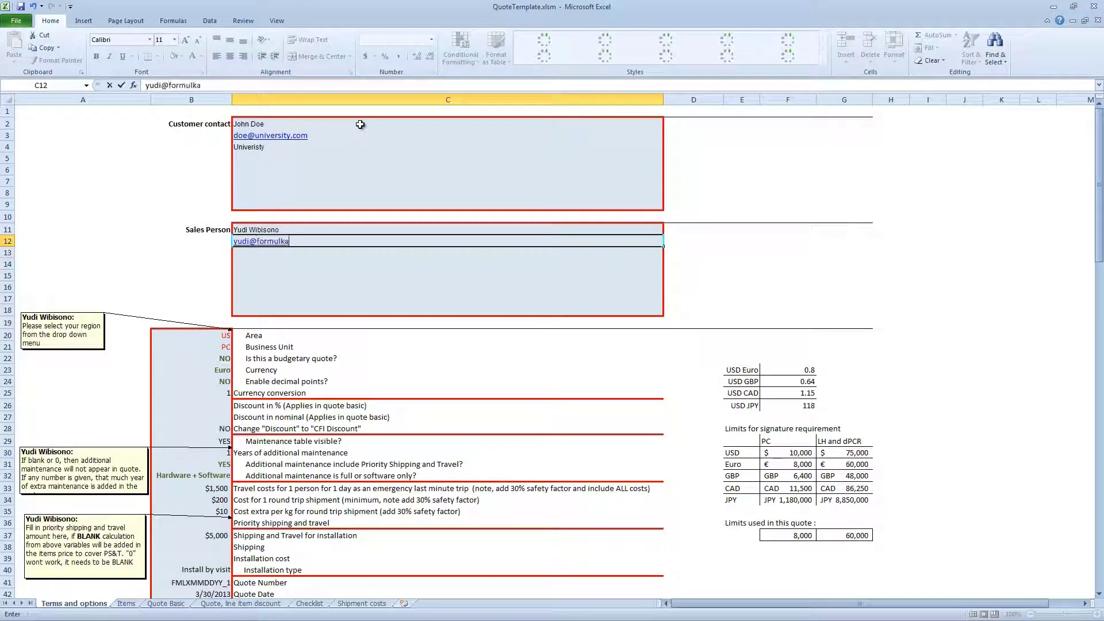
{"action": "key", "text": "Return"}
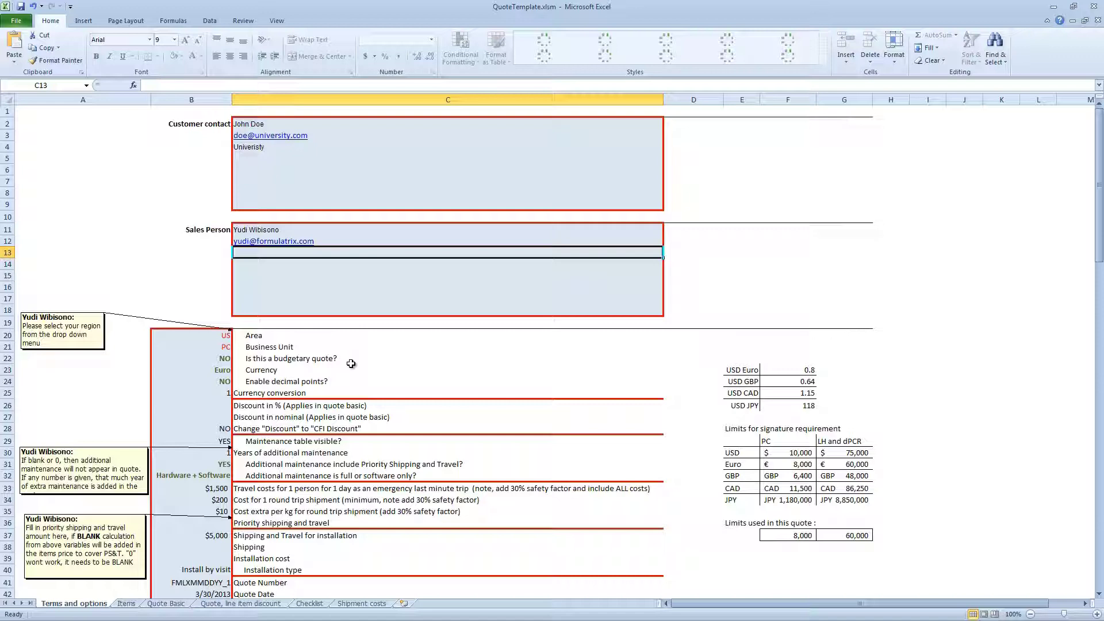
{"action": "left_click", "coordinate": [199, 335]}
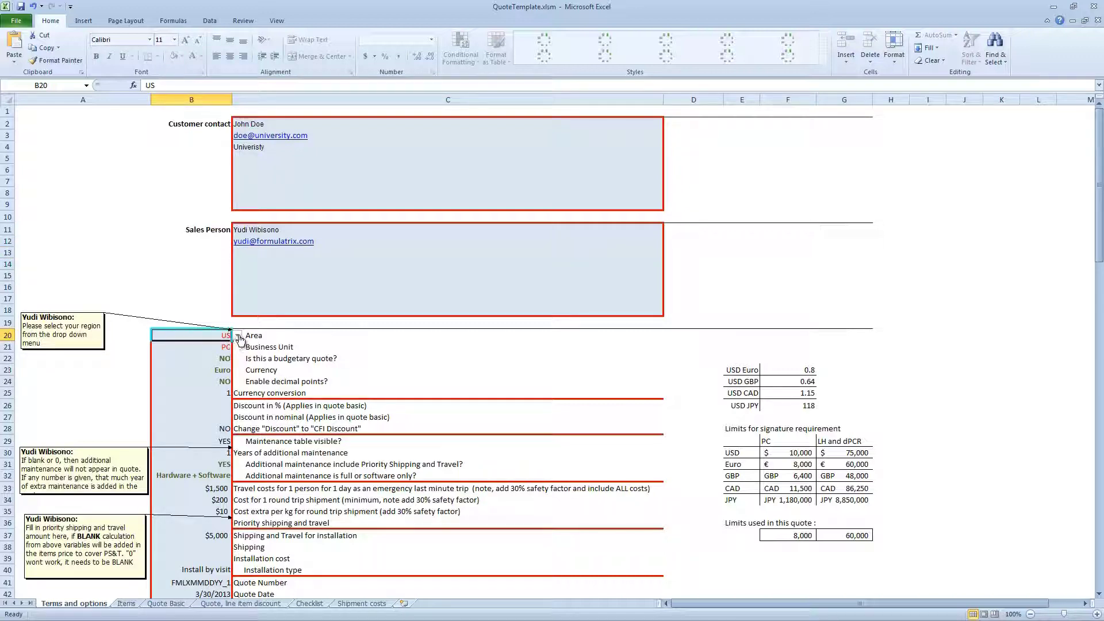
{"action": "left_click", "coordinate": [238, 336]}
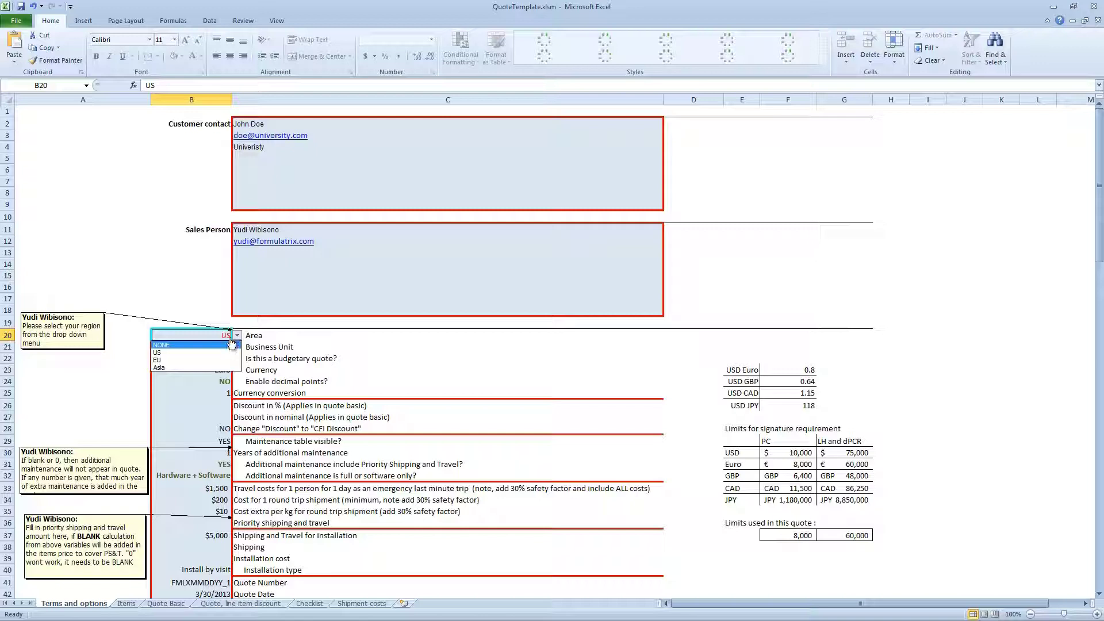
{"action": "left_click", "coordinate": [237, 337]}
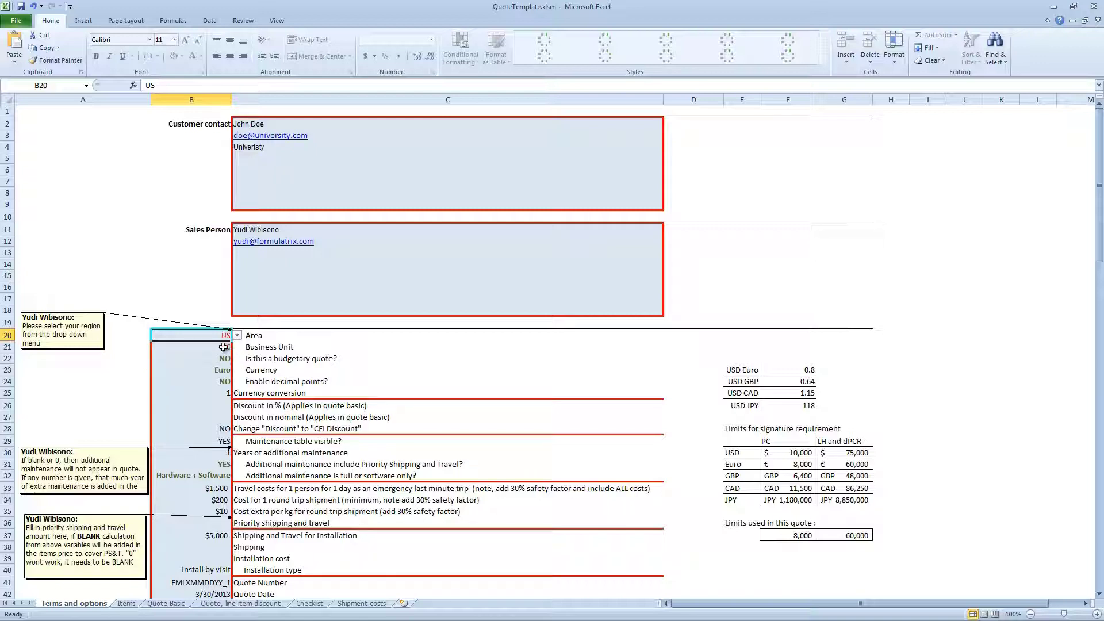
{"action": "left_click", "coordinate": [226, 347]}
{"action": "left_click", "coordinate": [237, 347]}
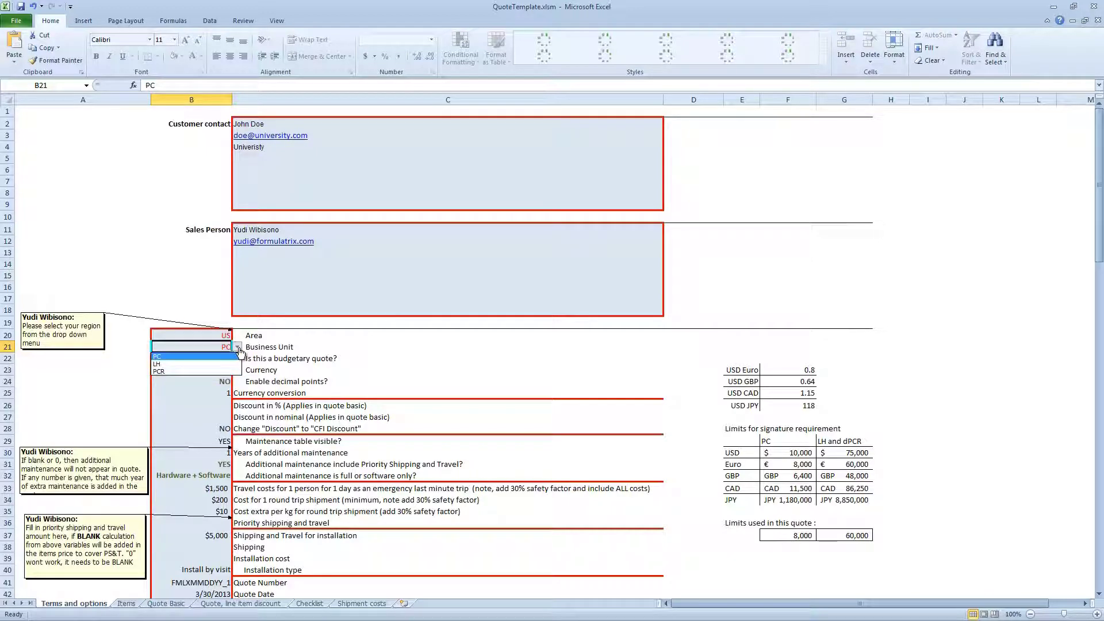
{"action": "left_click", "coordinate": [237, 356]}
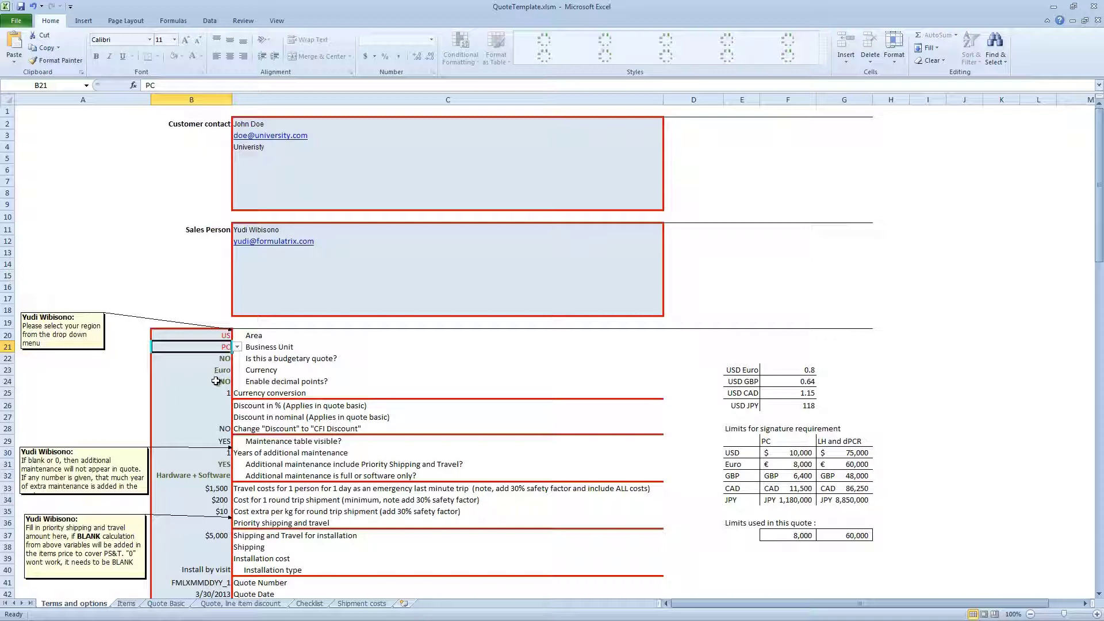
{"action": "left_click", "coordinate": [220, 370]}
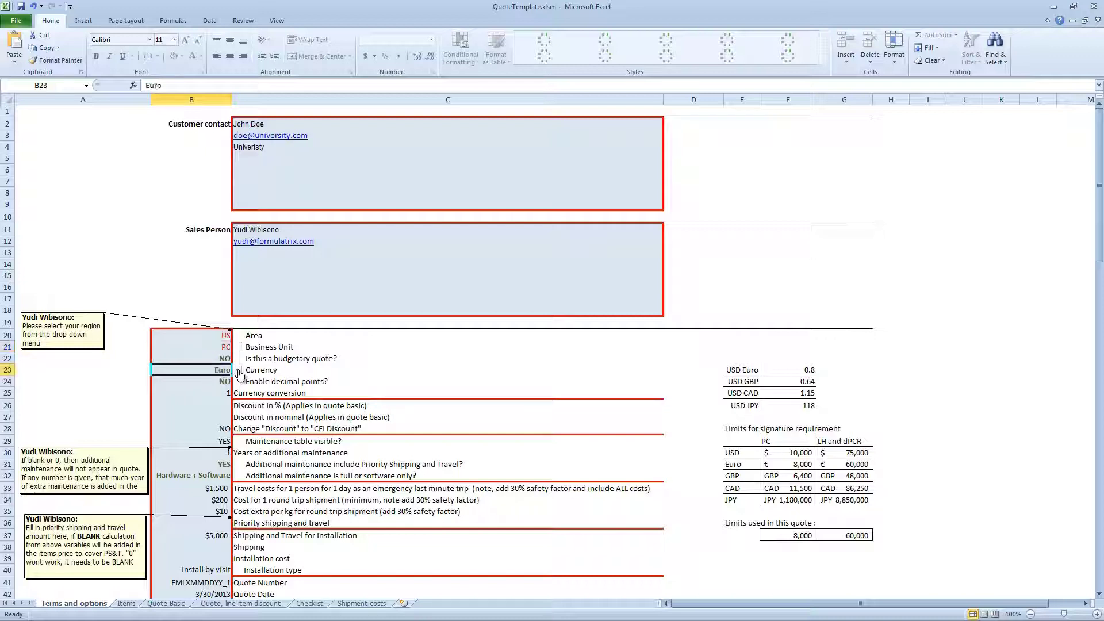
{"action": "left_click", "coordinate": [237, 370]}
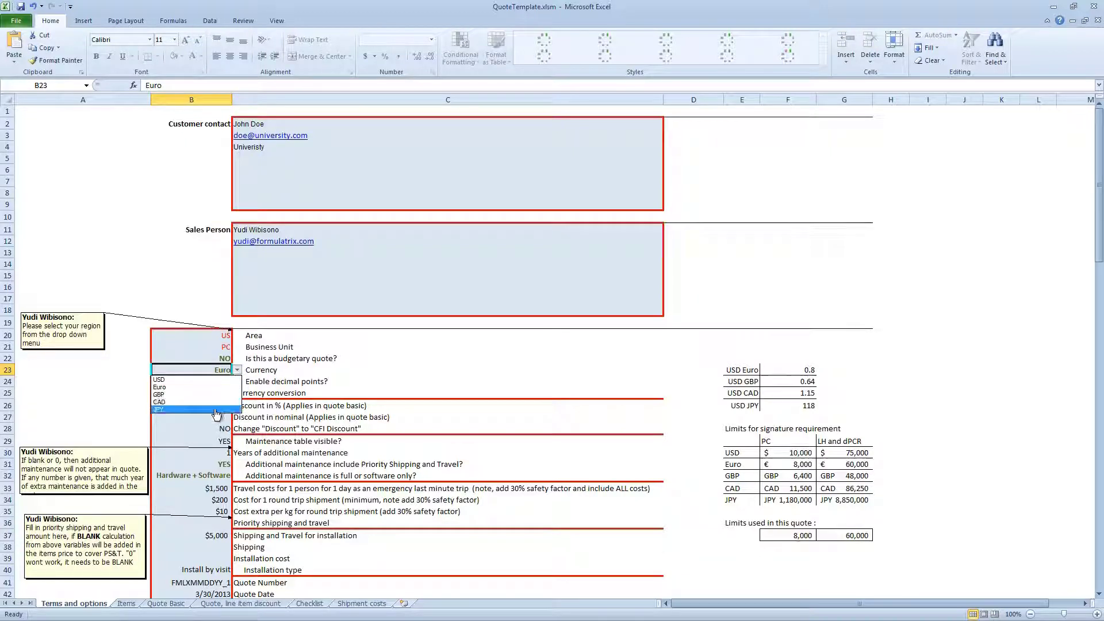
{"action": "left_click", "coordinate": [237, 372]}
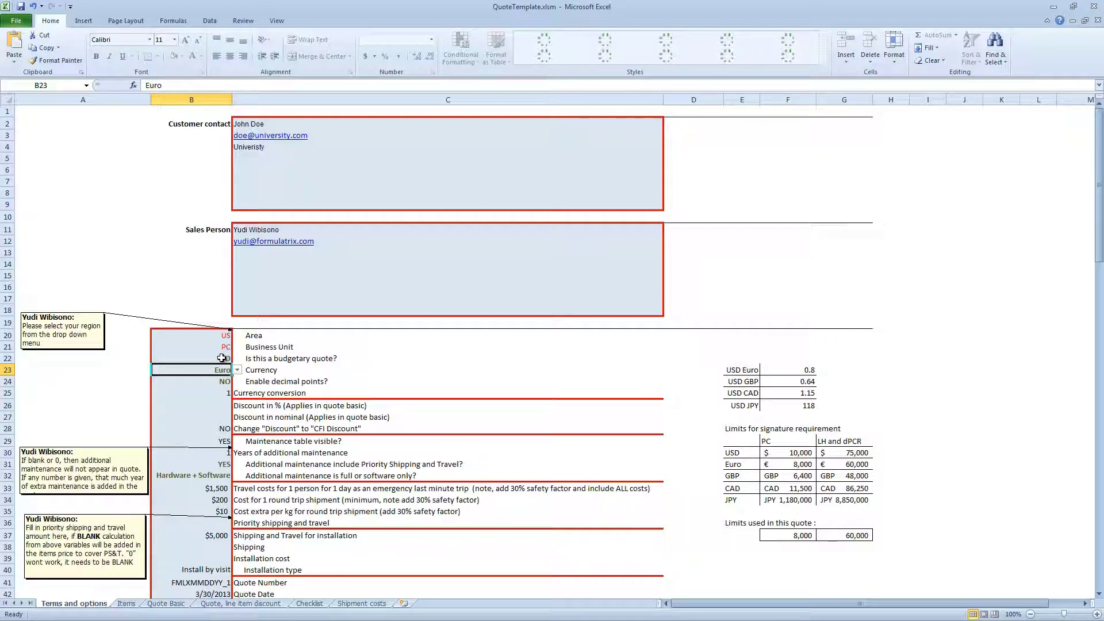
Set the budgetary quote option in B22 to YES, then back to NO
{"action": "left_click", "coordinate": [218, 360]}
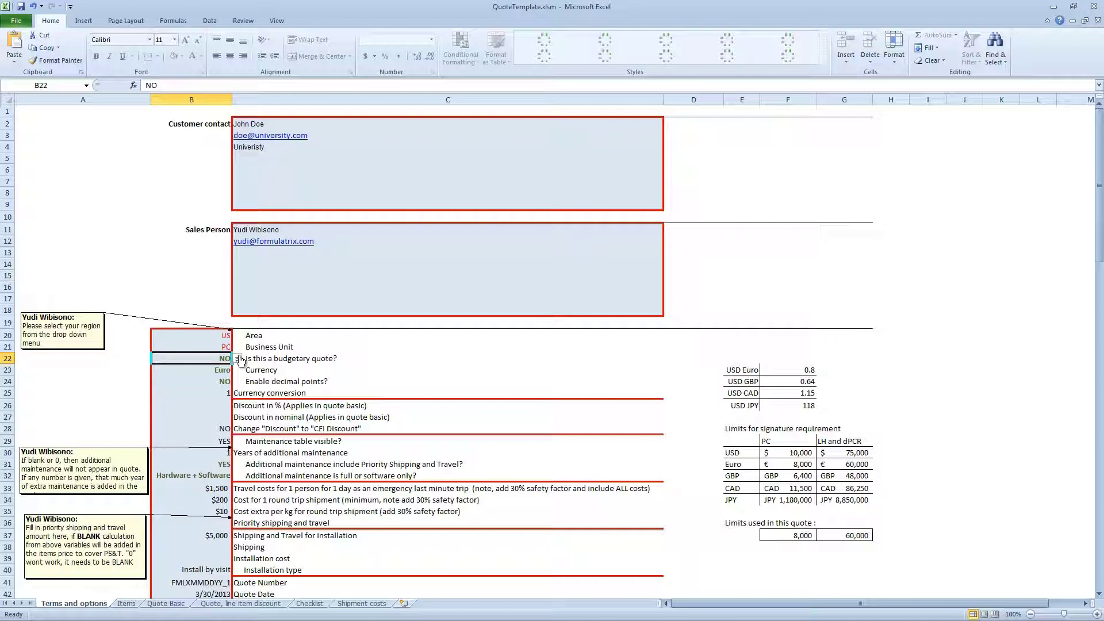
{"action": "left_click", "coordinate": [240, 361]}
{"action": "left_click", "coordinate": [236, 370]}
{"action": "left_click", "coordinate": [238, 359]}
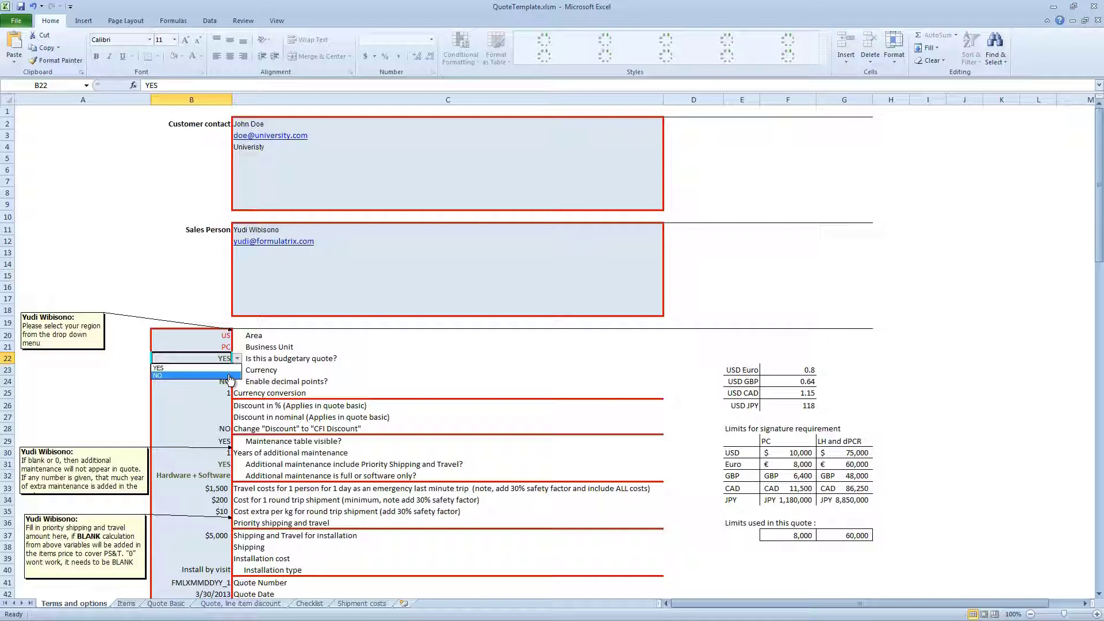
{"action": "left_click", "coordinate": [230, 377]}
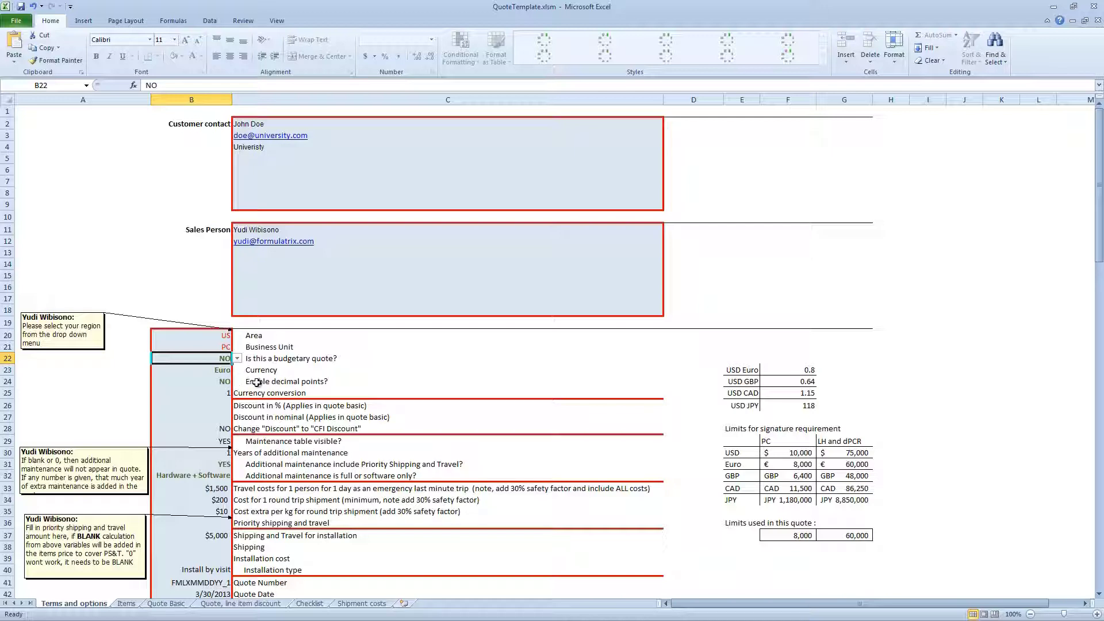
Keep decimal points disabled (NO) in B24
{"action": "left_click", "coordinate": [221, 382]}
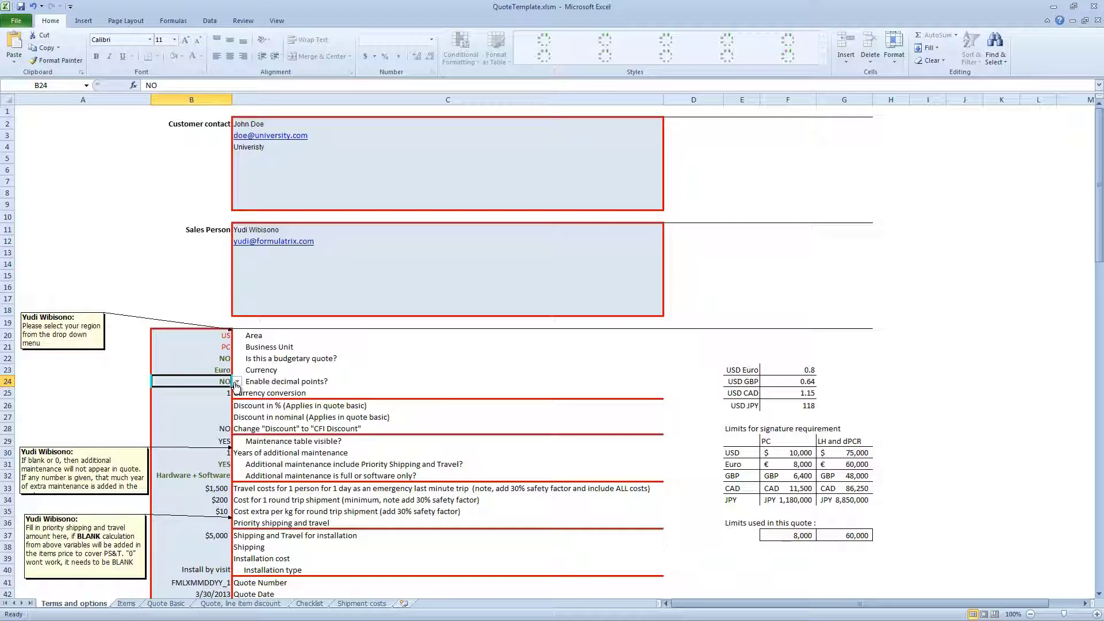
{"action": "left_click", "coordinate": [236, 383]}
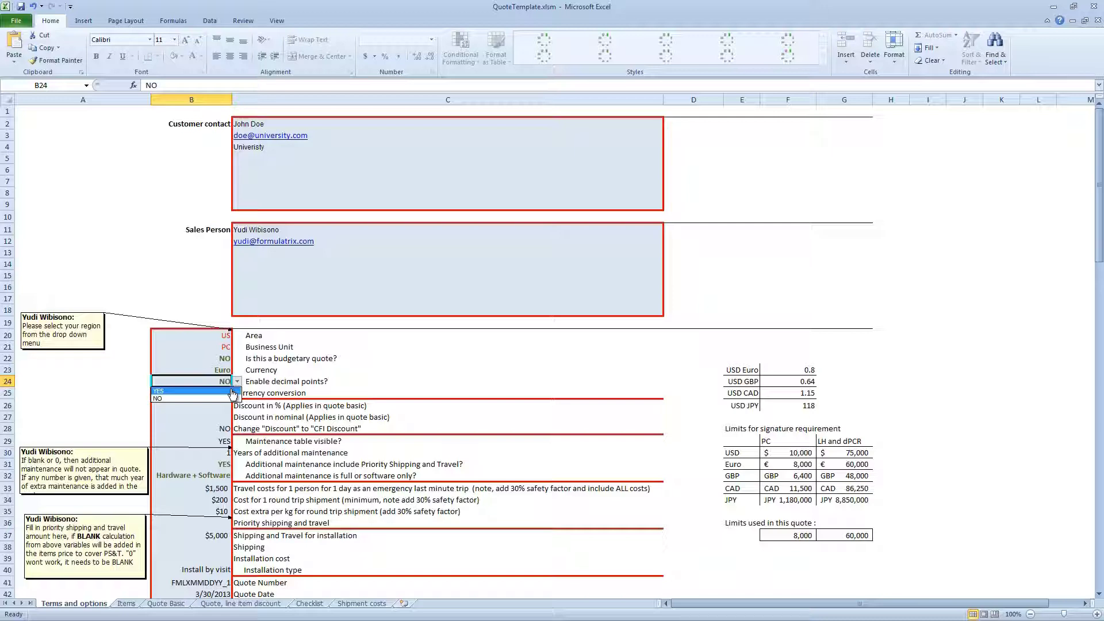
{"action": "left_click", "coordinate": [219, 399]}
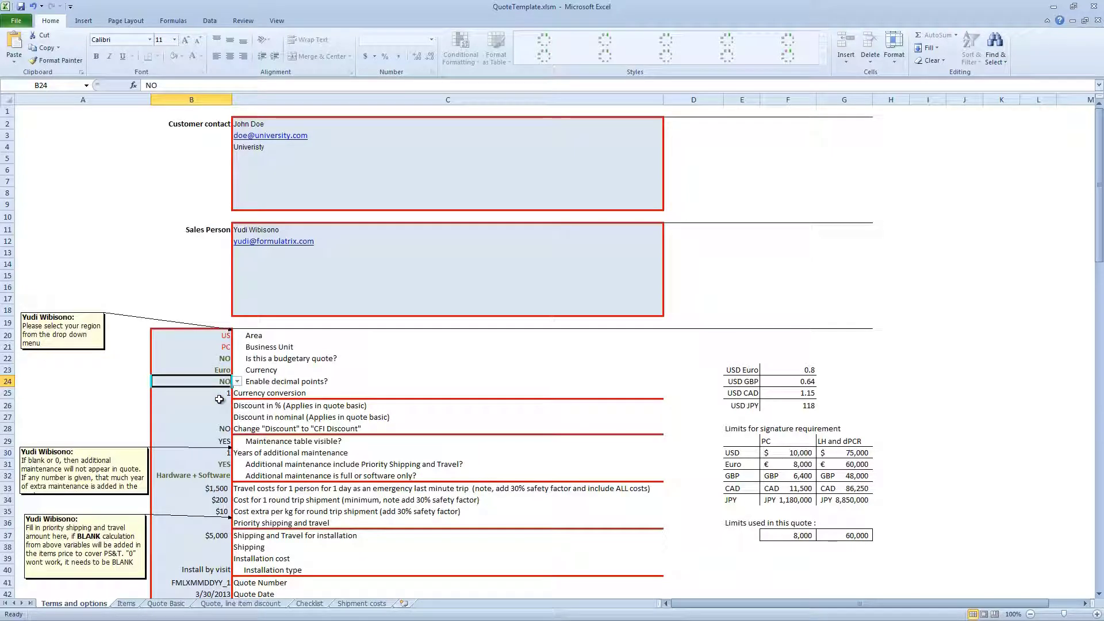
{"action": "left_click", "coordinate": [204, 393]}
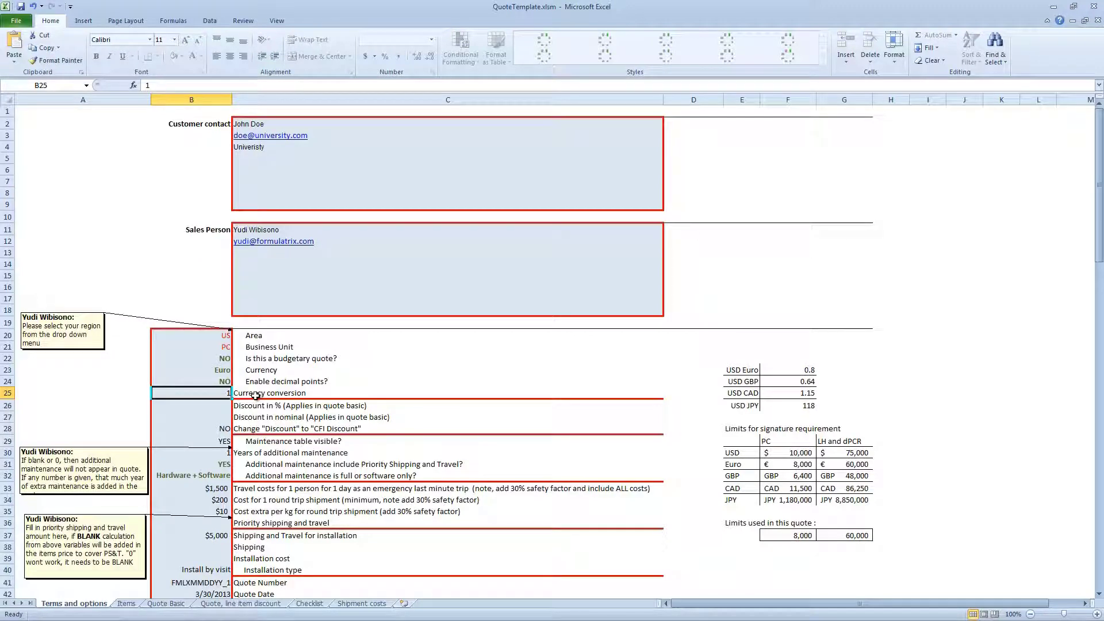
Change the quote currency in B23 to JPY
{"action": "left_click", "coordinate": [224, 370]}
{"action": "left_click", "coordinate": [237, 369]}
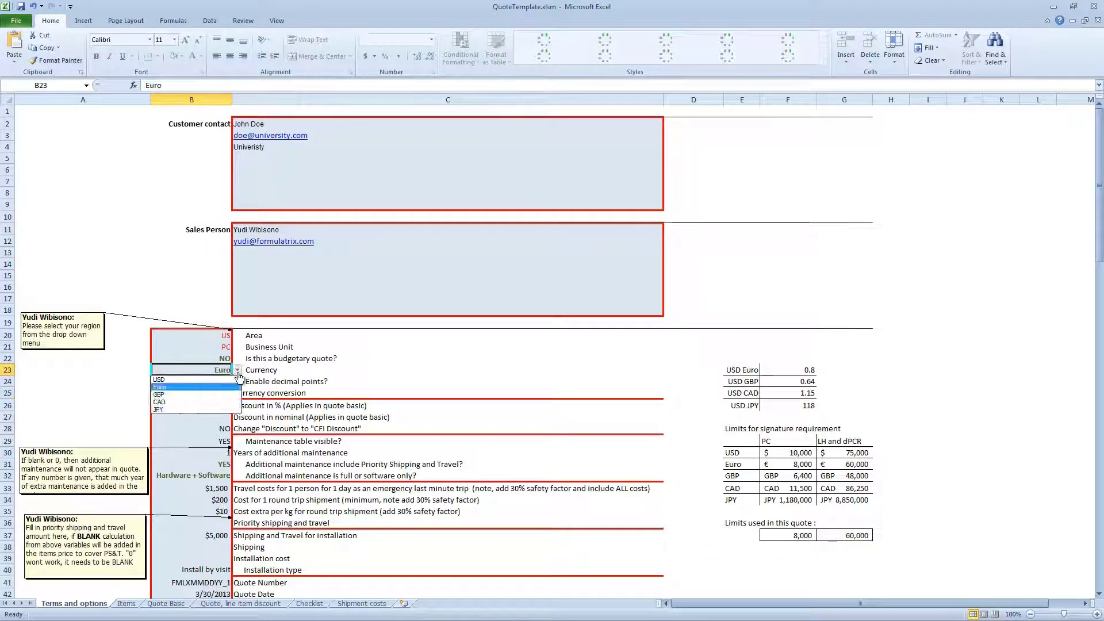
{"action": "left_click", "coordinate": [221, 410]}
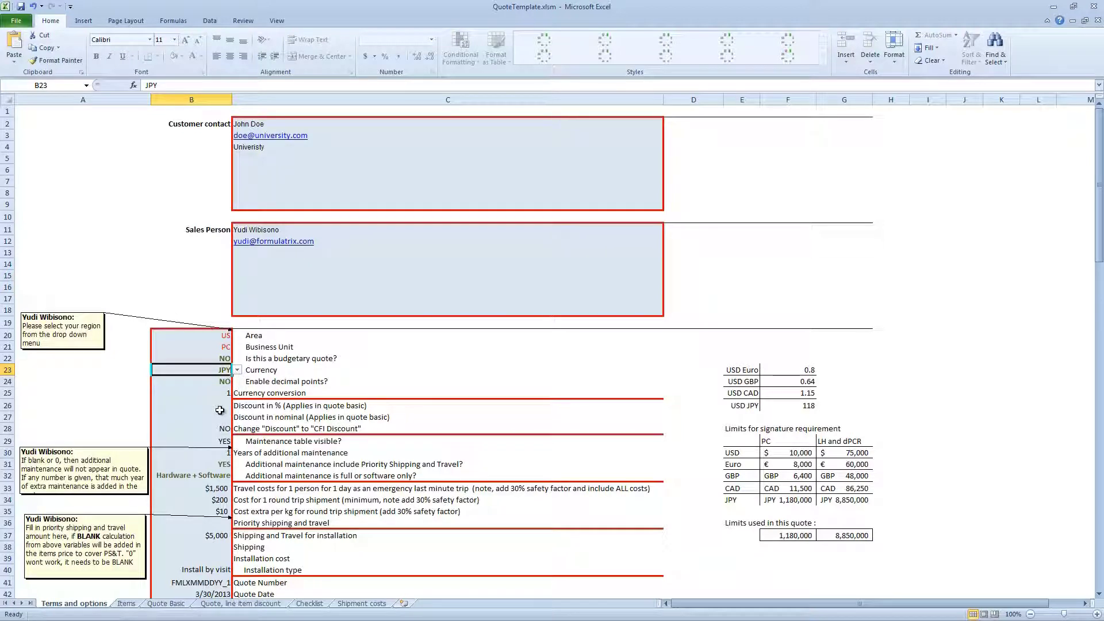
{"action": "left_click", "coordinate": [223, 396]}
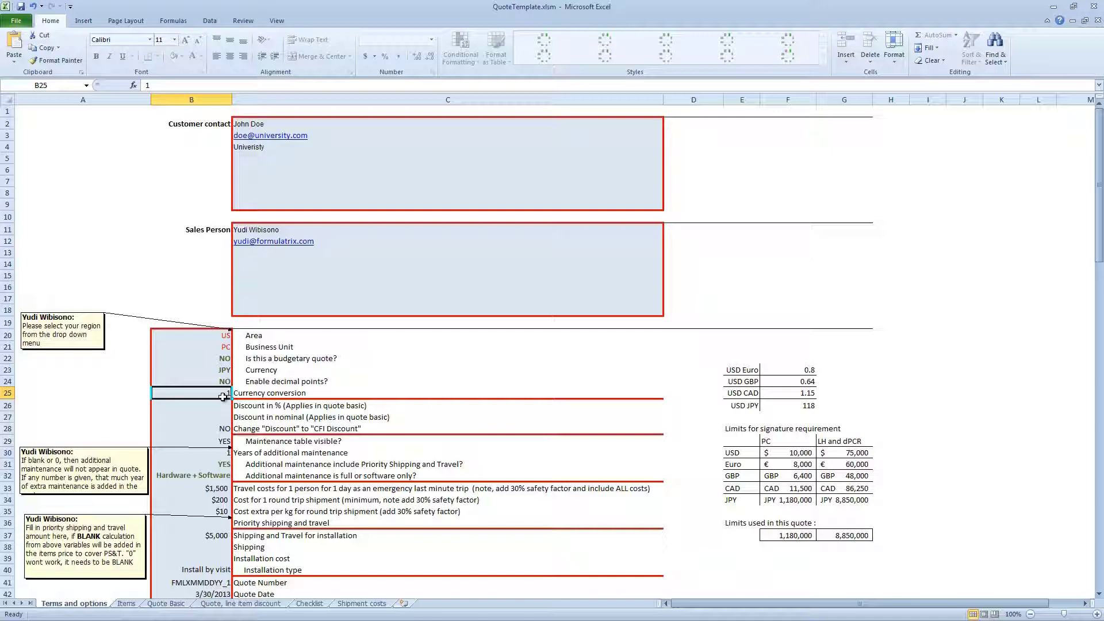
{"action": "type", "text": "120"}
{"action": "key", "text": "Return"}
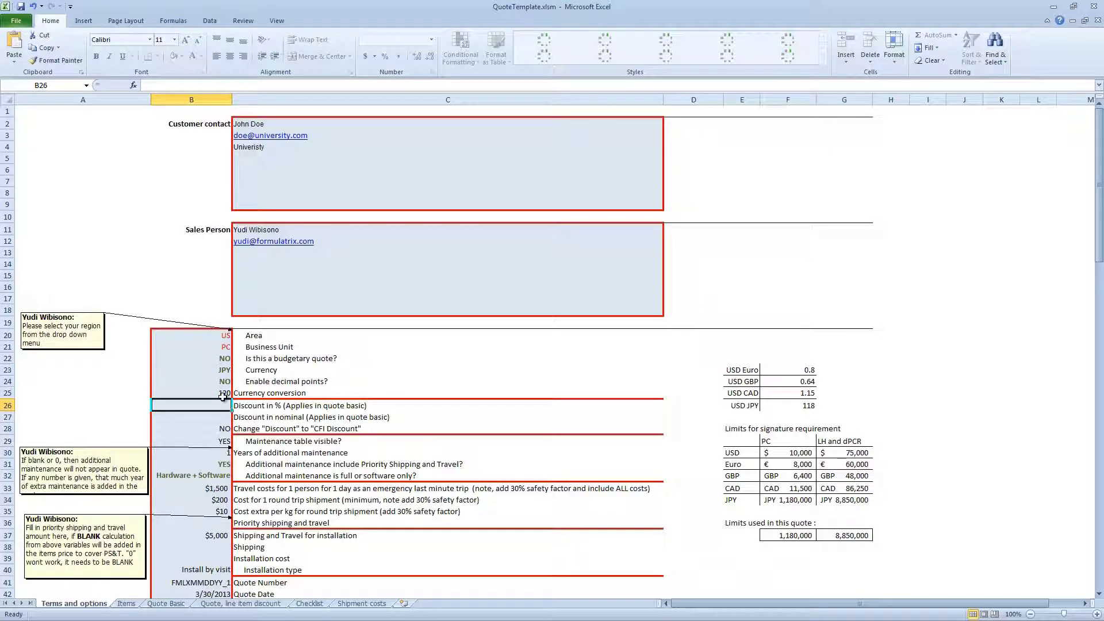
{"action": "left_click", "coordinate": [224, 395]}
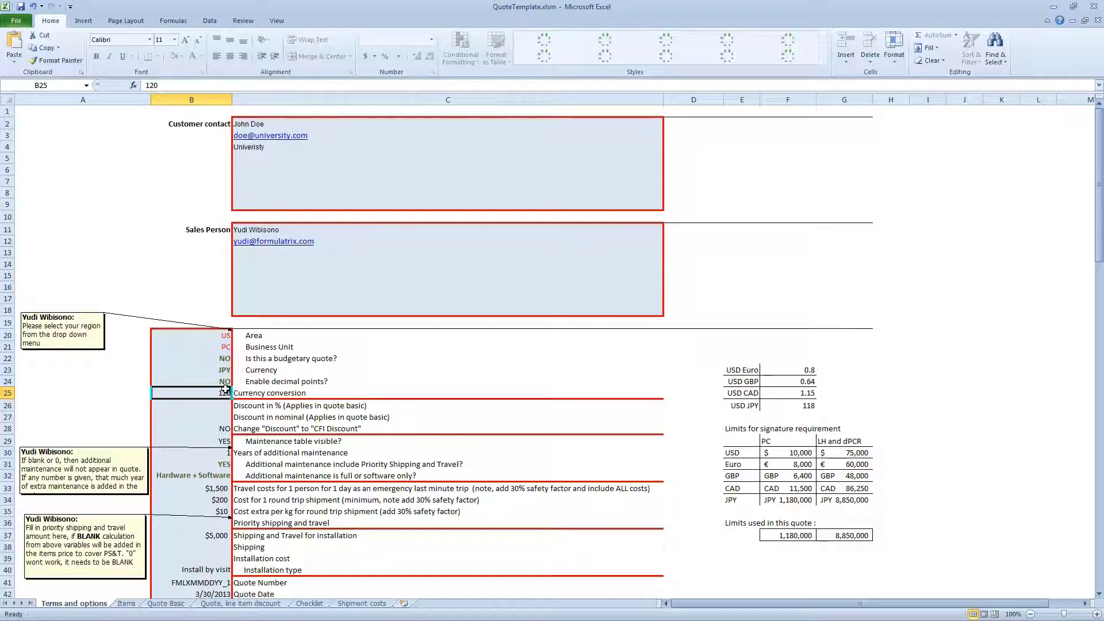
{"action": "left_click", "coordinate": [229, 371]}
{"action": "left_click", "coordinate": [237, 371]}
{"action": "left_click", "coordinate": [237, 370]}
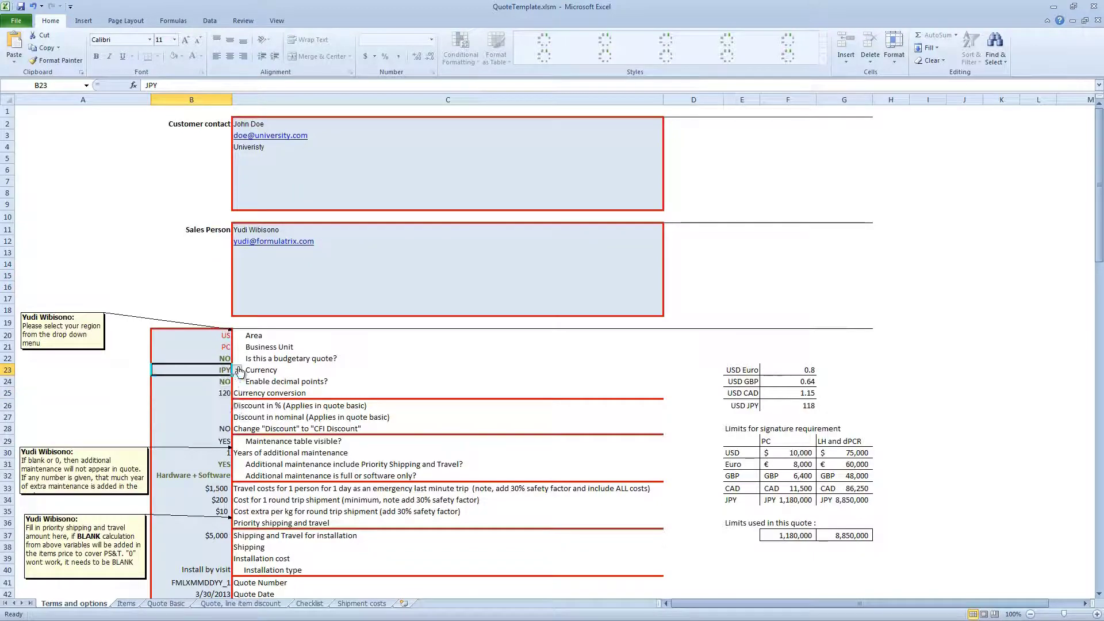
{"action": "left_click", "coordinate": [222, 398]}
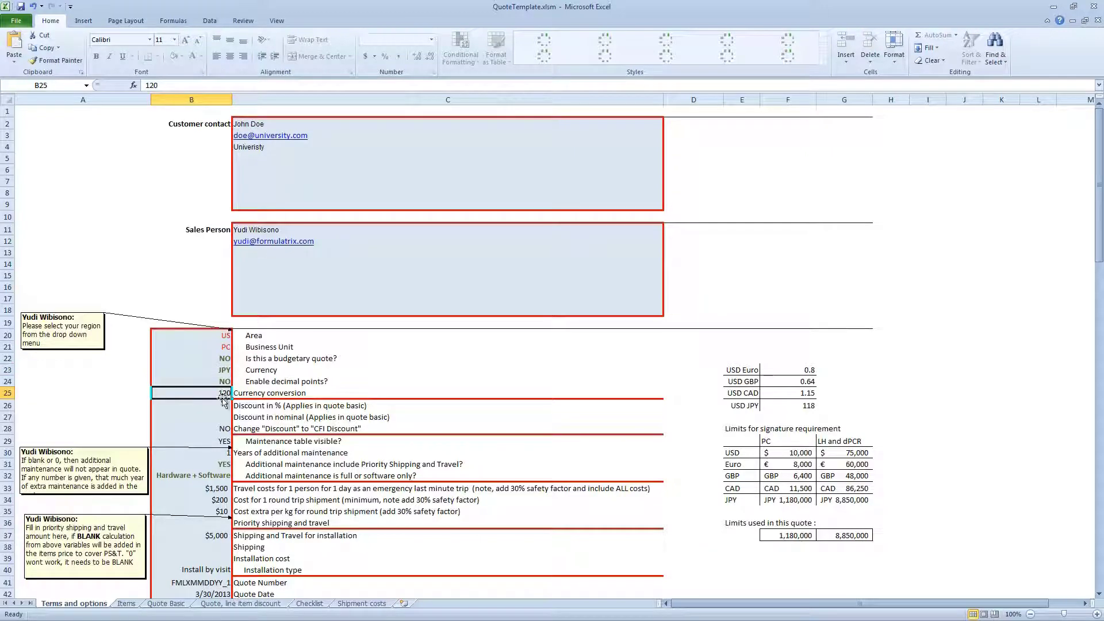
{"action": "type", "text": "1"}
{"action": "key", "text": "Return"}
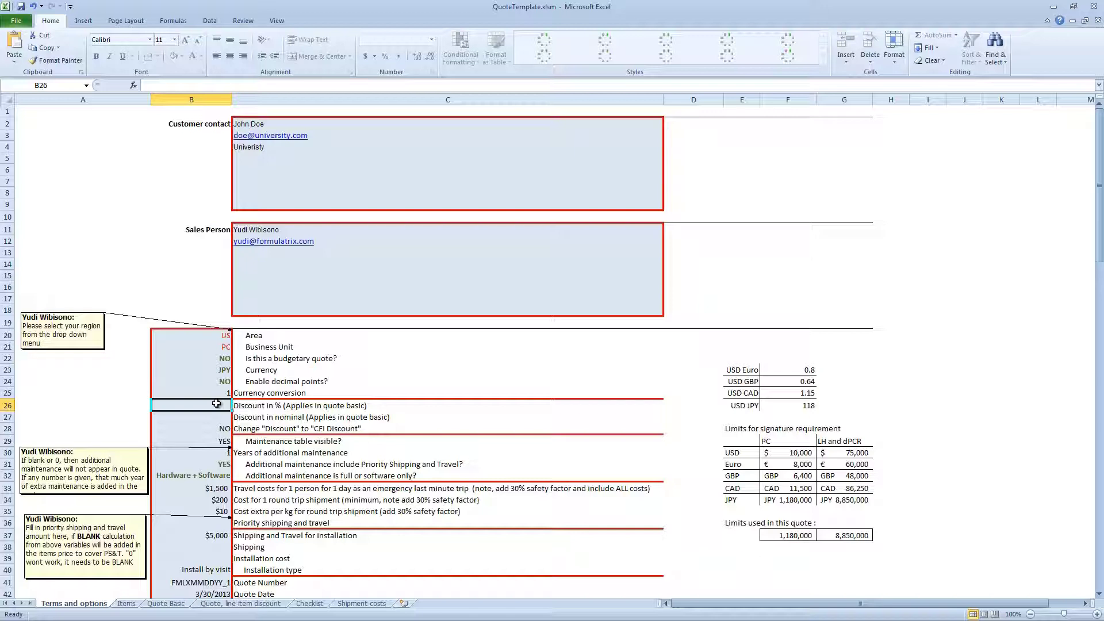
{"action": "key", "text": "Down"}
{"action": "key", "text": "Down"}
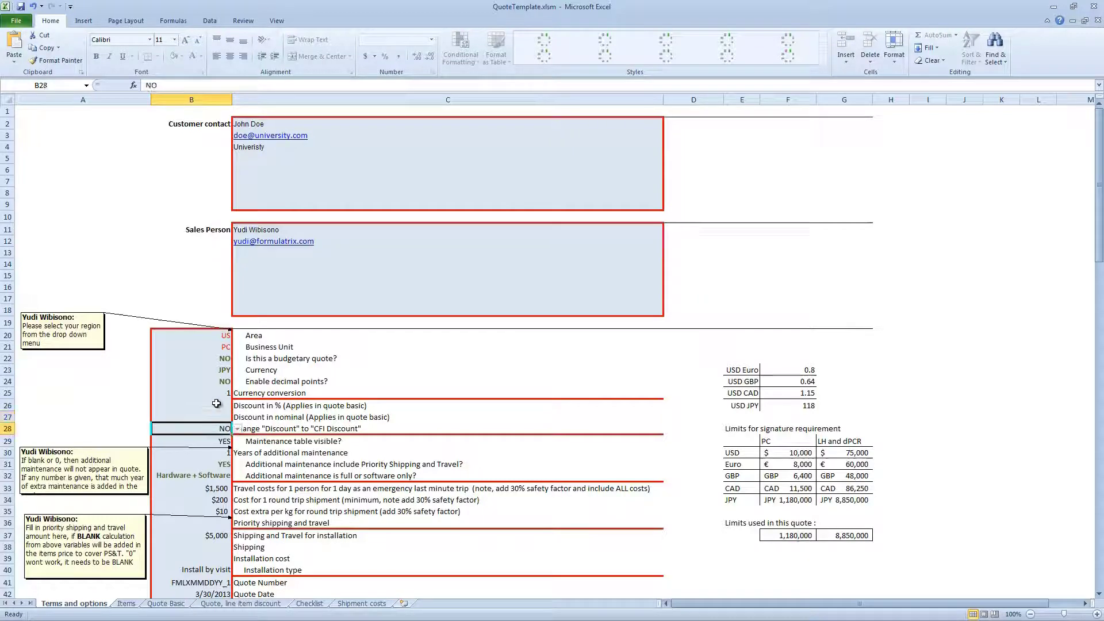
{"action": "left_click", "coordinate": [219, 457]}
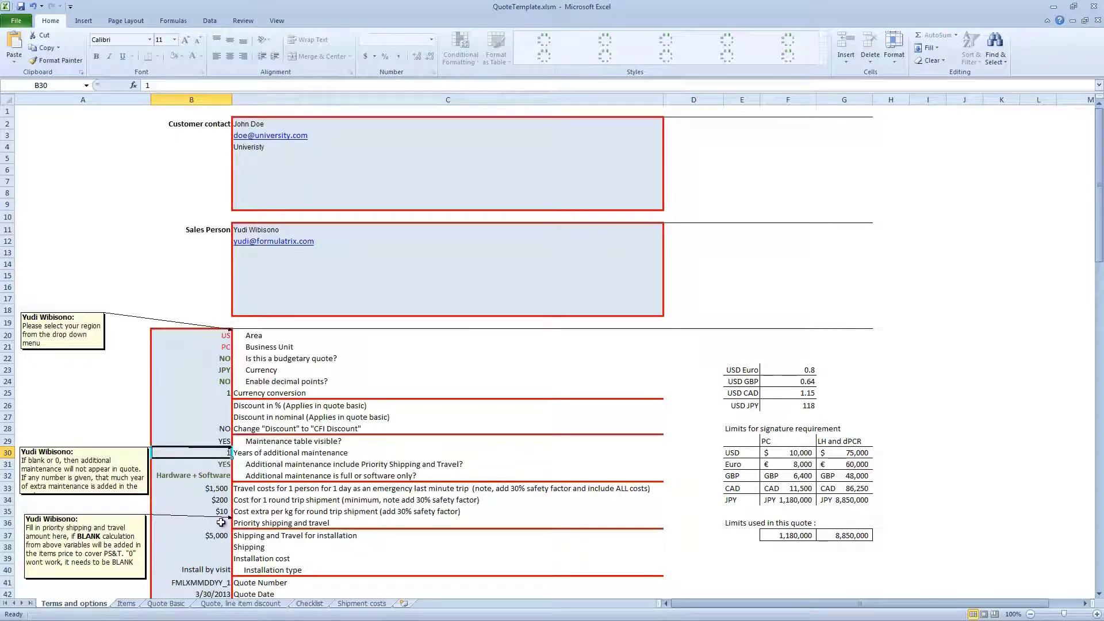
{"action": "left_click", "coordinate": [221, 536]}
{"action": "scroll", "coordinate": [214, 540], "scroll_direction": "down", "scroll_amount": 1}
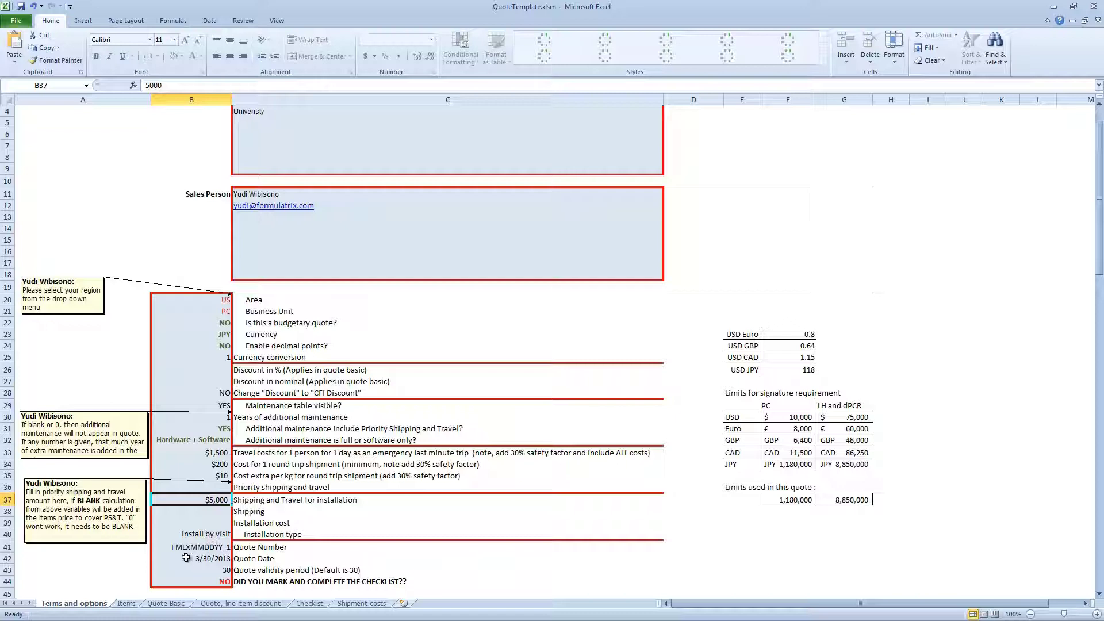
{"action": "left_click", "coordinate": [201, 548]}
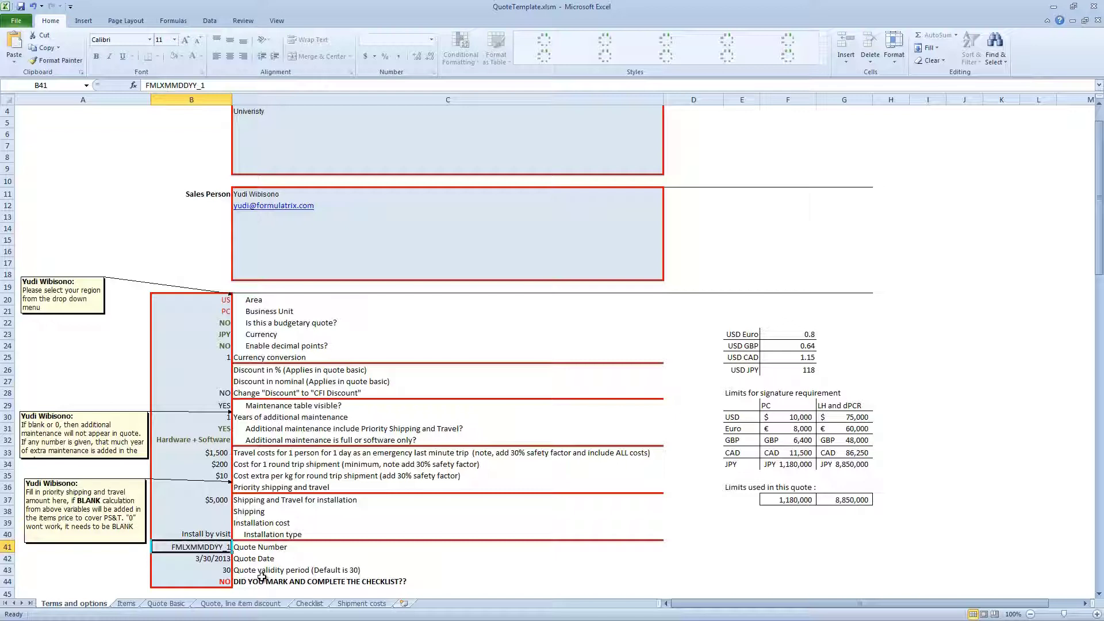
Replace the MM, DD, YY placeholders in B41 to make quote number FMLX121514_1
{"action": "key", "text": "F2"}
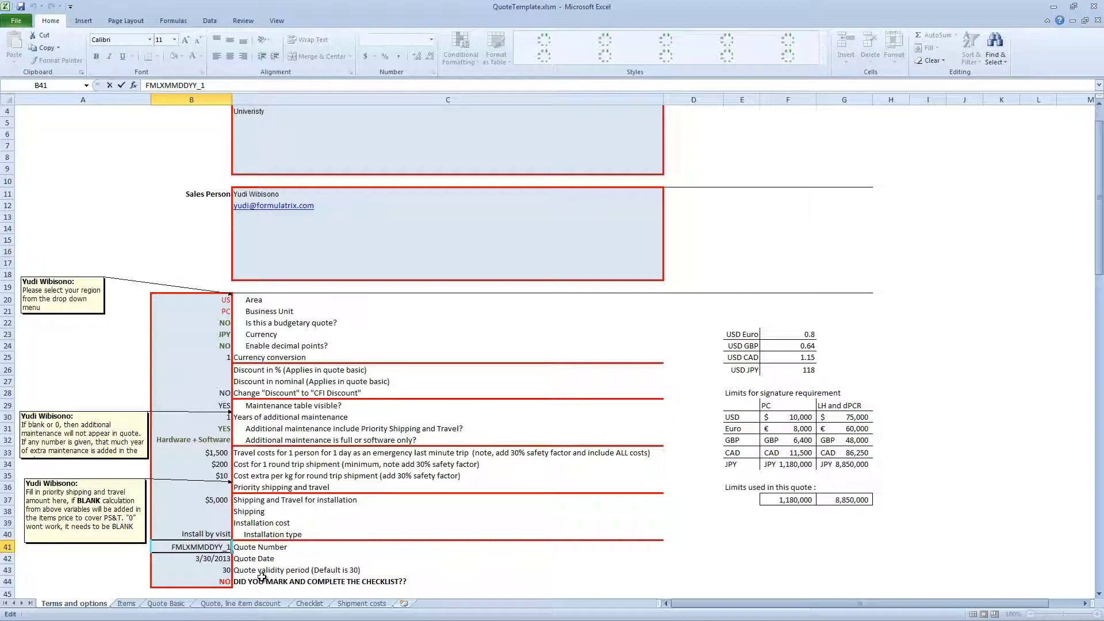
{"action": "key", "text": "Left"}
{"action": "key", "text": "Left"}
{"action": "key", "text": "Left"}
{"action": "key", "text": "Left"}
{"action": "key", "text": "shift+Left"}
{"action": "key", "text": "shift+Left"}
{"action": "type", "text": "12"}
{"action": "key", "text": "shift+Right"}
{"action": "key", "text": "shift+Right"}
{"action": "type", "text": "15"}
{"action": "key", "text": "shift+Right"}
{"action": "key", "text": "shift+Right"}
{"action": "type", "text": "14"}
{"action": "key", "text": "Return"}
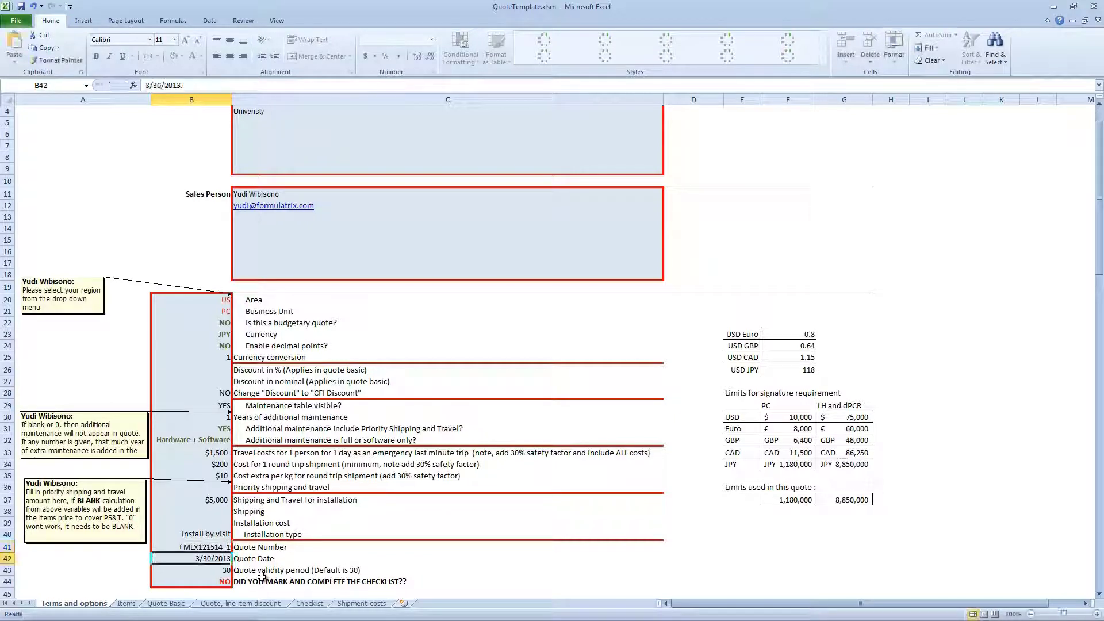
Change the quote date in B42 to 12/15/2014
{"action": "key", "text": "F2"}
{"action": "key", "text": "Left"}
{"action": "key", "text": "Left"}
{"action": "key", "text": "BackSpace"}
{"action": "type", "text": "12"}
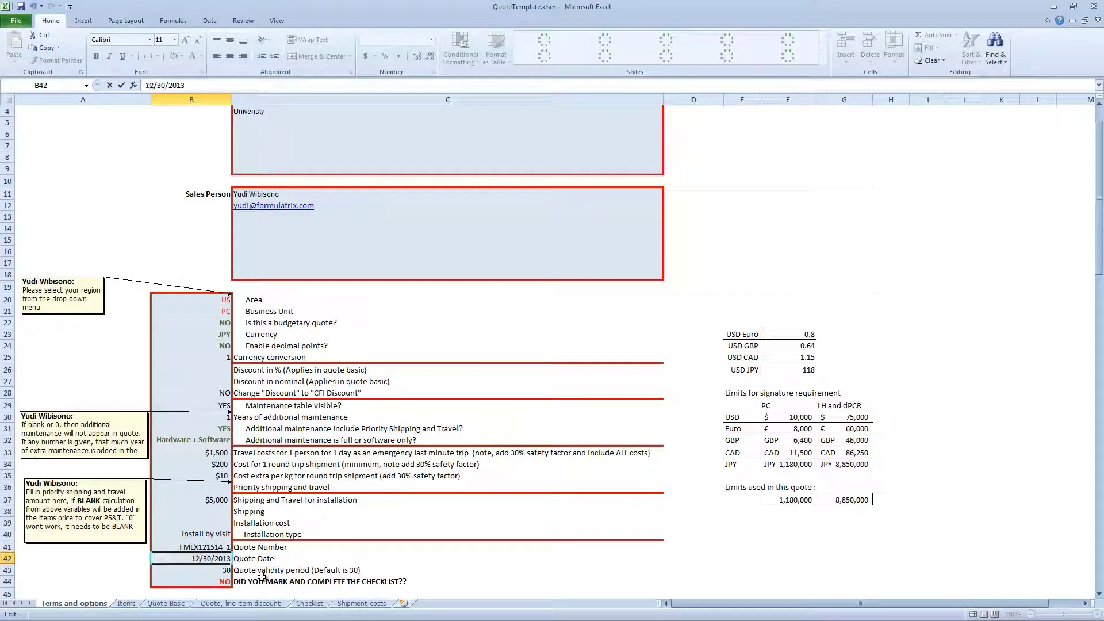
{"action": "key", "text": "Right"}
{"action": "key", "text": "shift+Right"}
{"action": "key", "text": "shift+Right"}
{"action": "type", "text": "15"}
{"action": "key", "text": "shift+Right"}
{"action": "type", "text": "4"}
{"action": "key", "text": "Return"}
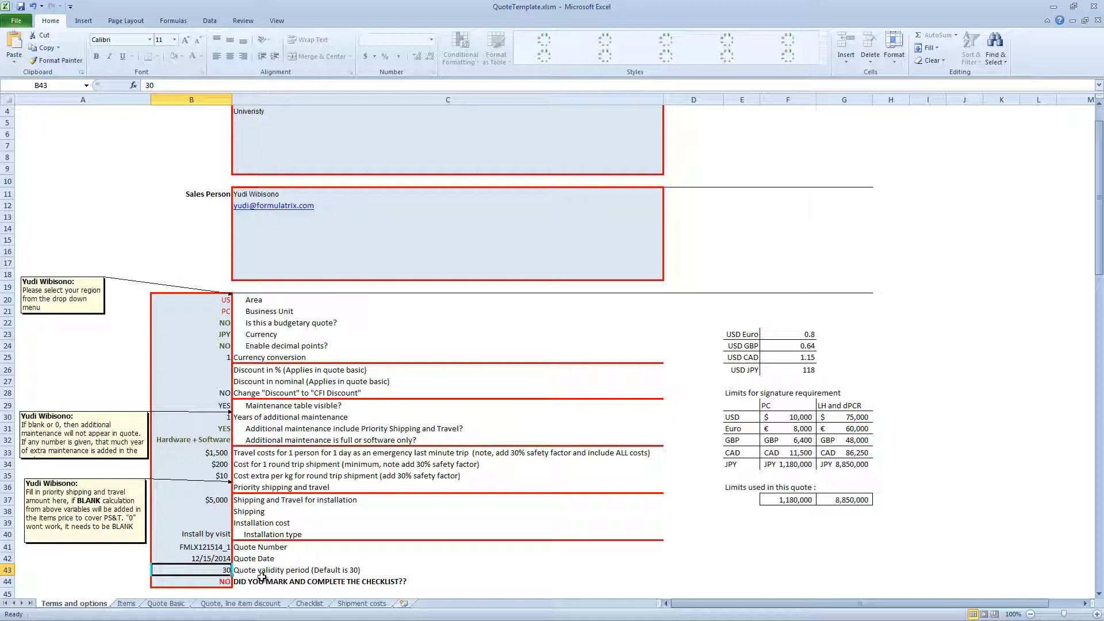
{"action": "key", "text": "Return"}
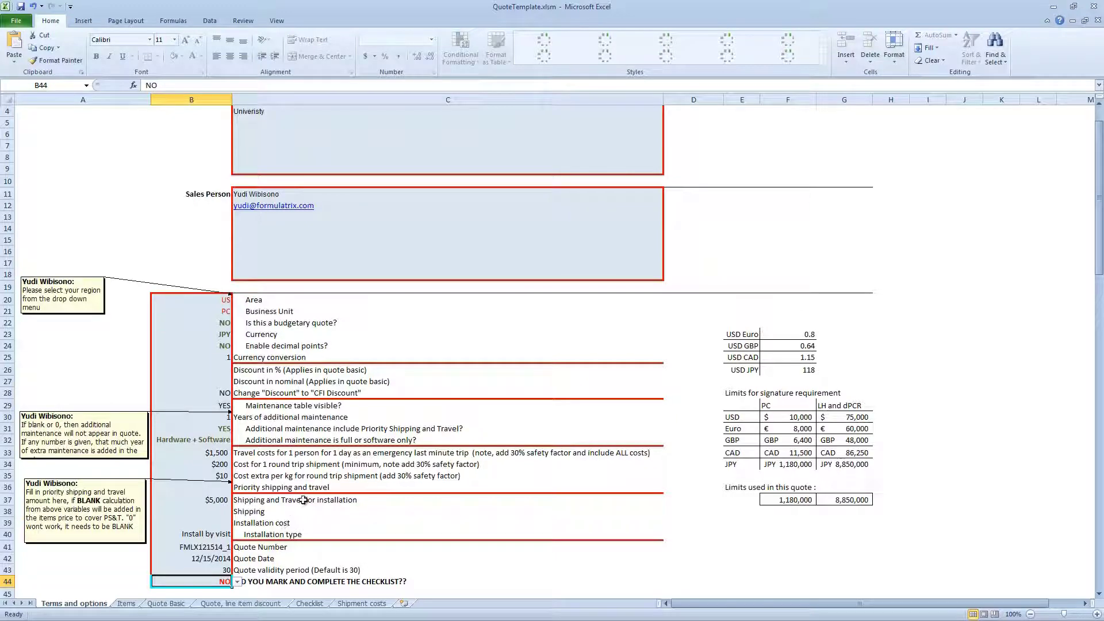
Switch the B23 currency to USD (limits 10,000 and 75,000) and go to the Items sheet
{"action": "scroll", "coordinate": [394, 436], "scroll_direction": "down", "scroll_amount": 3}
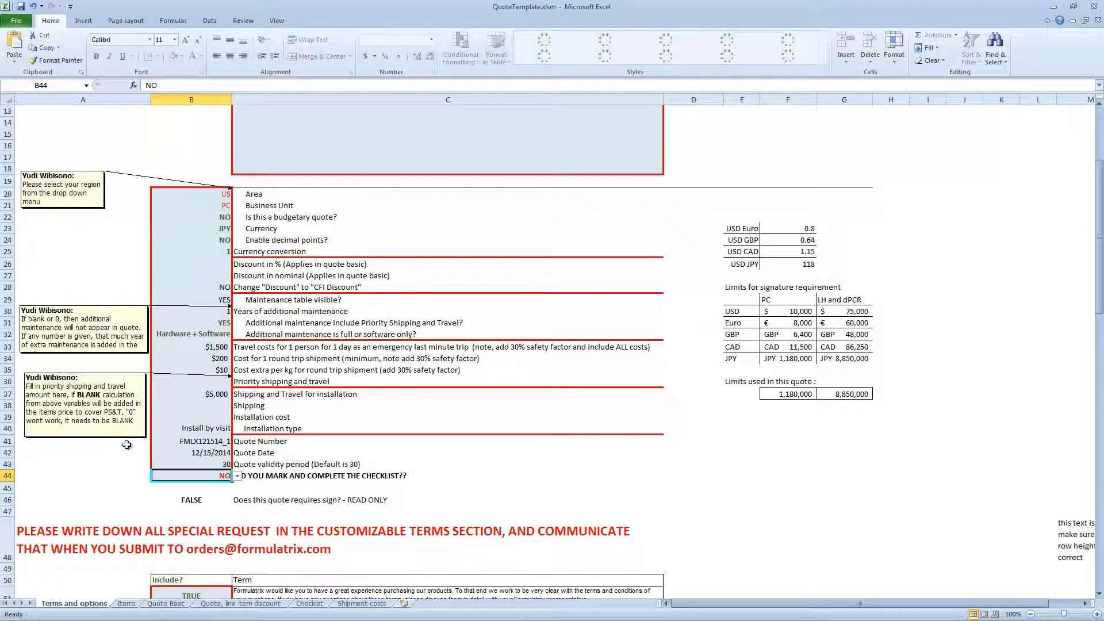
{"action": "scroll", "coordinate": [237, 335], "scroll_direction": "up", "scroll_amount": 2}
{"action": "left_click", "coordinate": [225, 299]}
{"action": "left_click", "coordinate": [237, 300]}
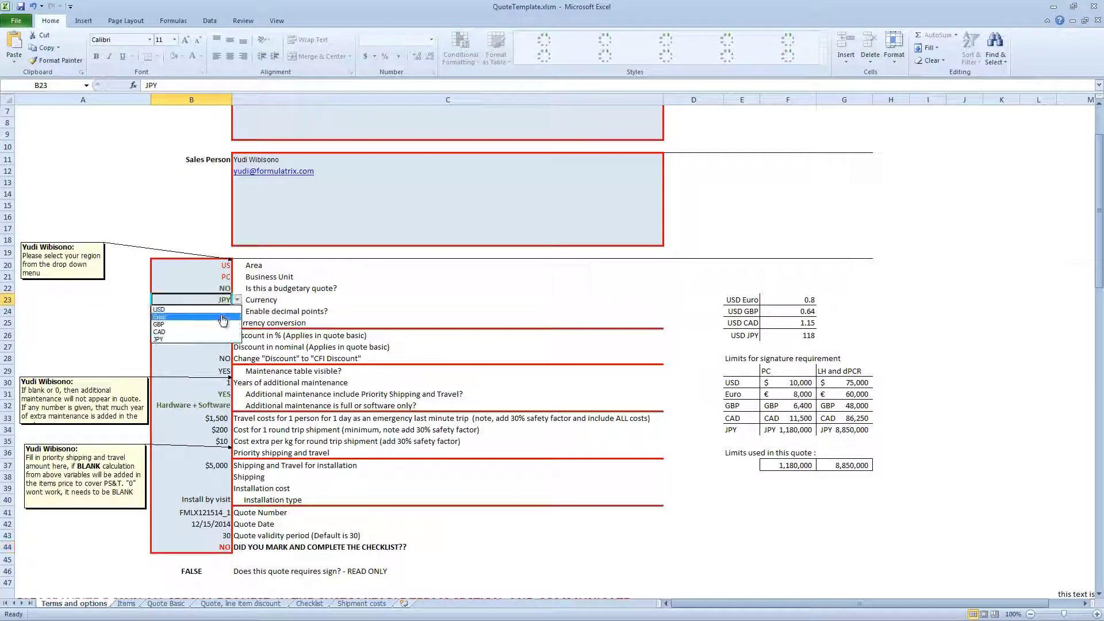
{"action": "left_click", "coordinate": [221, 310]}
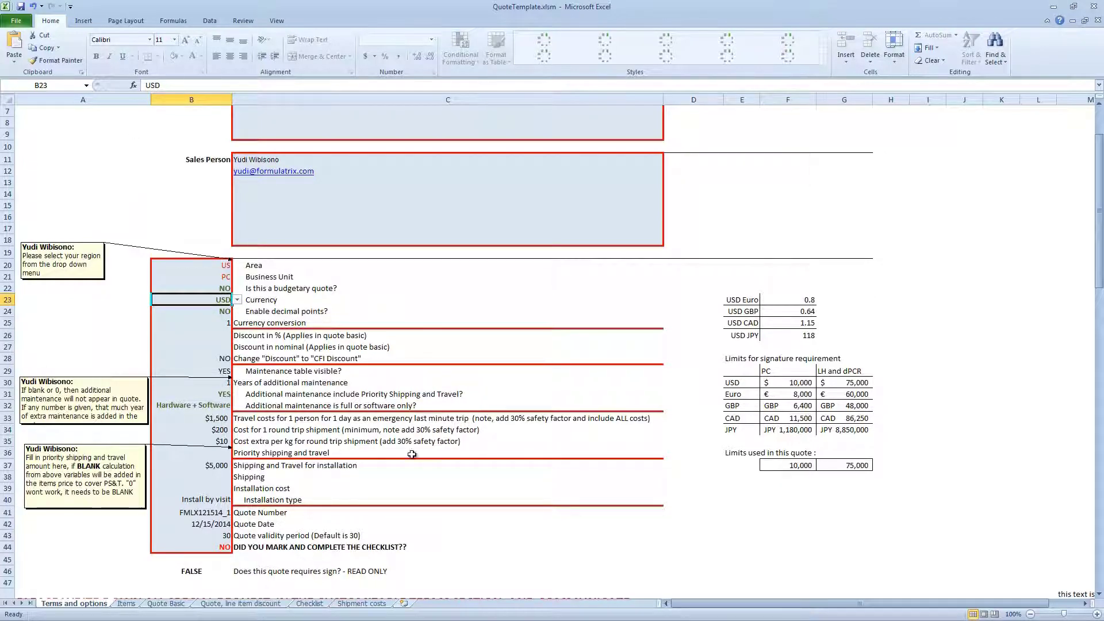
{"action": "scroll", "coordinate": [331, 454], "scroll_direction": "up", "scroll_amount": 2}
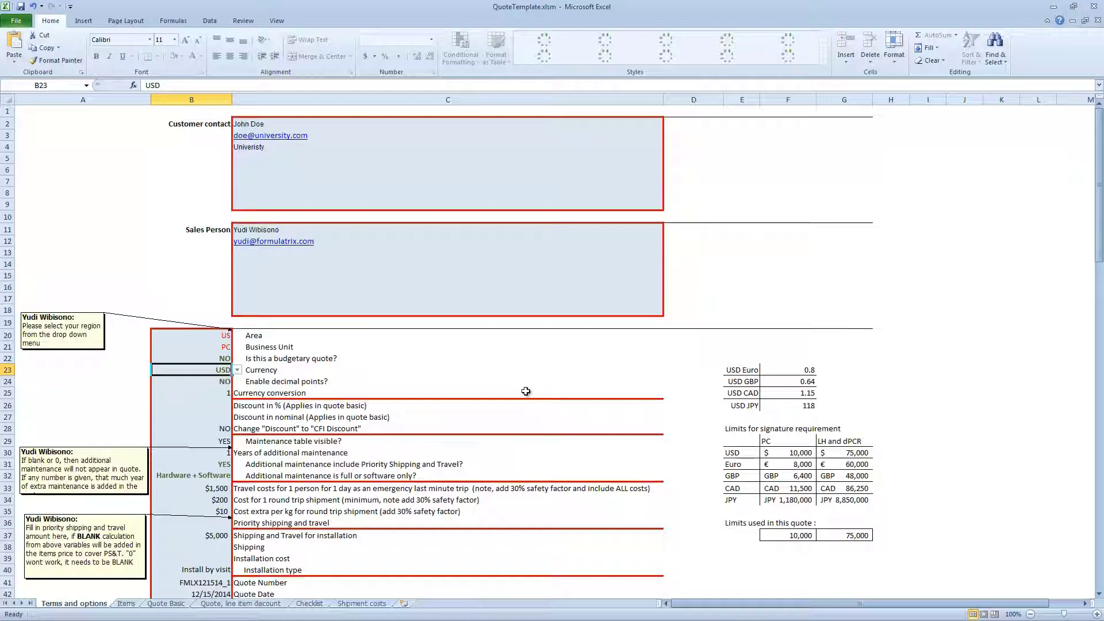
{"action": "left_click", "coordinate": [132, 604]}
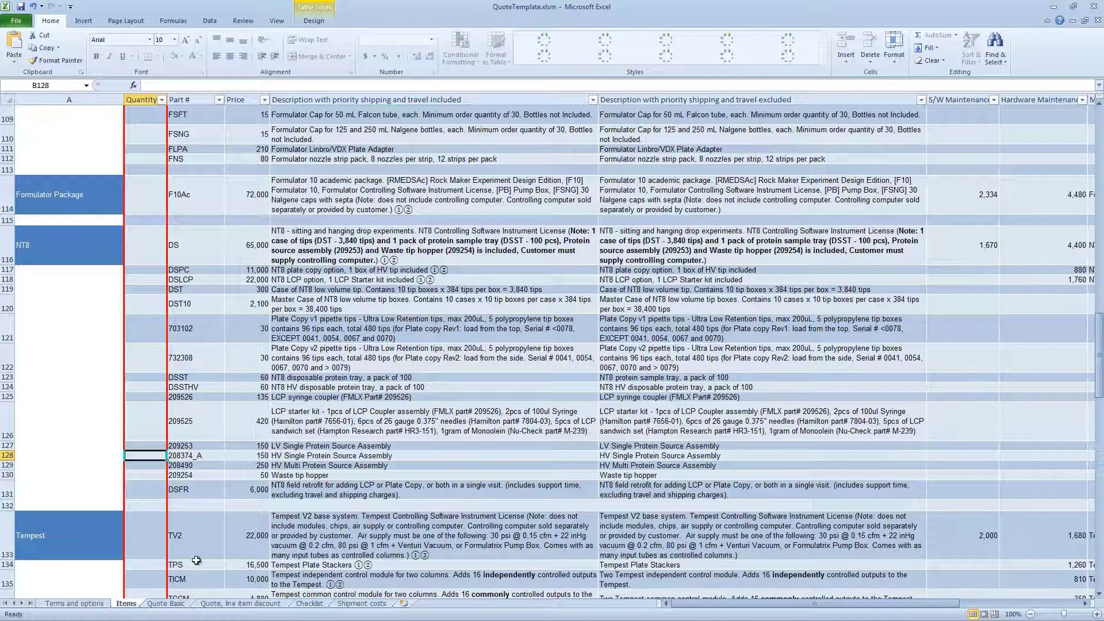
Enter quantity 1 for MANTV3, MCC, MCF and MCHS12
{"action": "scroll", "coordinate": [166, 529], "scroll_direction": "down", "scroll_amount": 8}
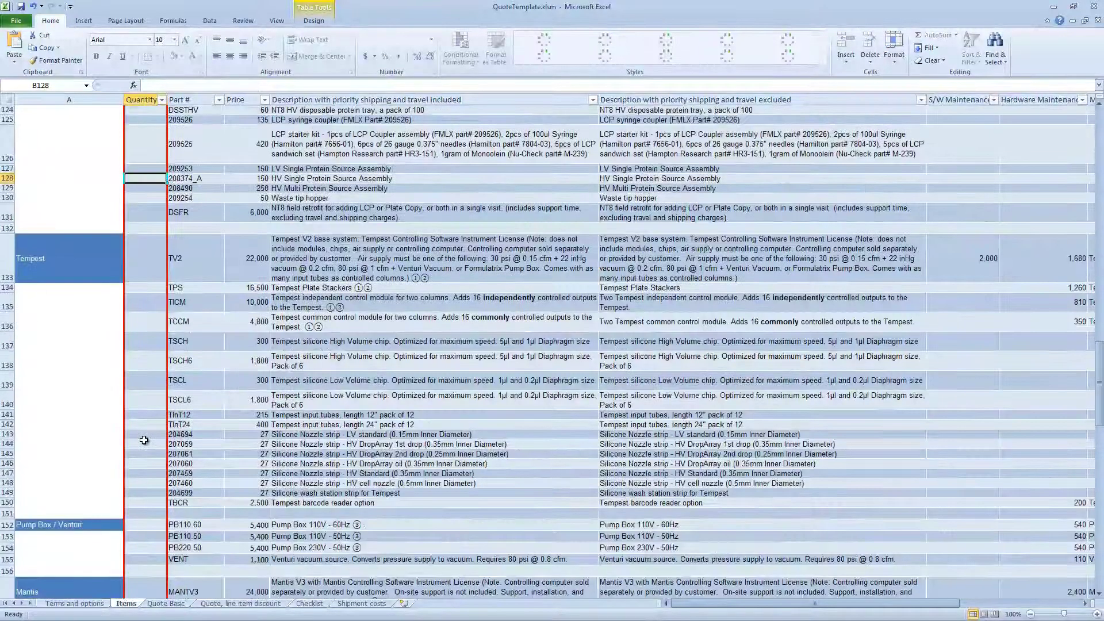
{"action": "scroll", "coordinate": [145, 440], "scroll_direction": "down", "scroll_amount": 4}
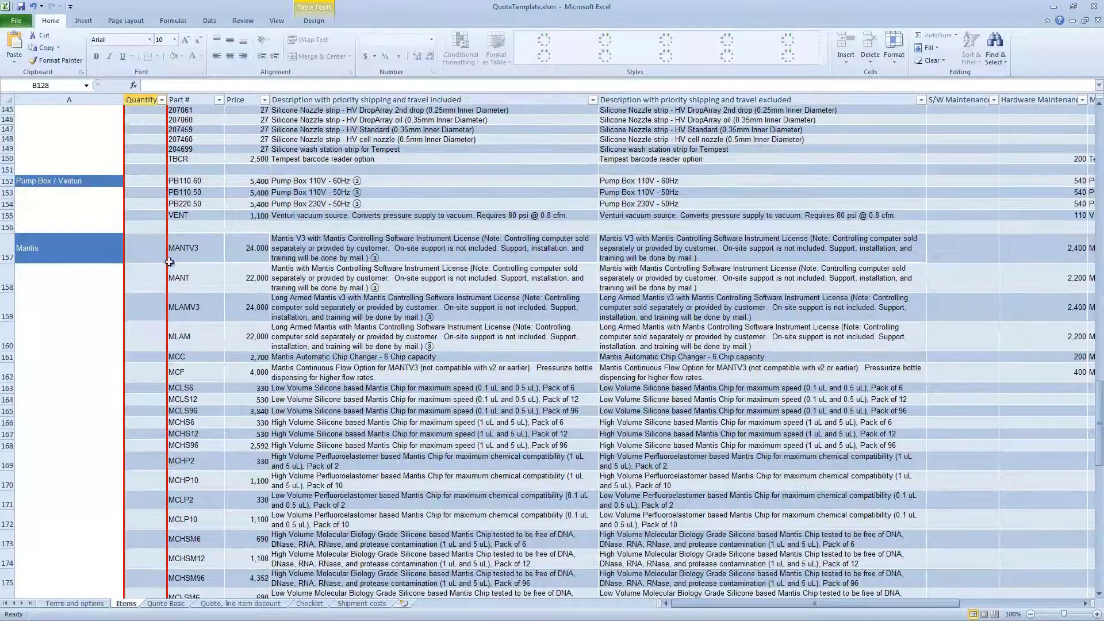
{"action": "left_click", "coordinate": [157, 256]}
{"action": "type", "text": "1"}
{"action": "key", "text": "Return"}
{"action": "key", "text": "Return"}
{"action": "key", "text": "Return"}
{"action": "key", "text": "Return"}
{"action": "type", "text": "1"}
{"action": "key", "text": "Return"}
{"action": "type", "text": "1"}
{"action": "key", "text": "Return"}
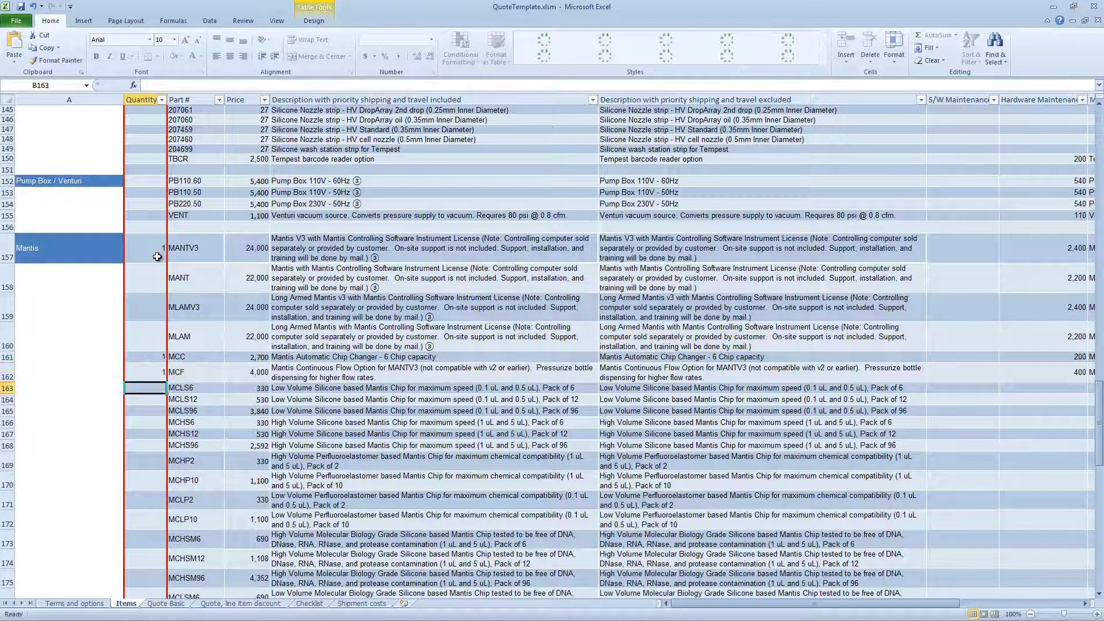
{"action": "key", "text": "Down"}
{"action": "key", "text": "Down"}
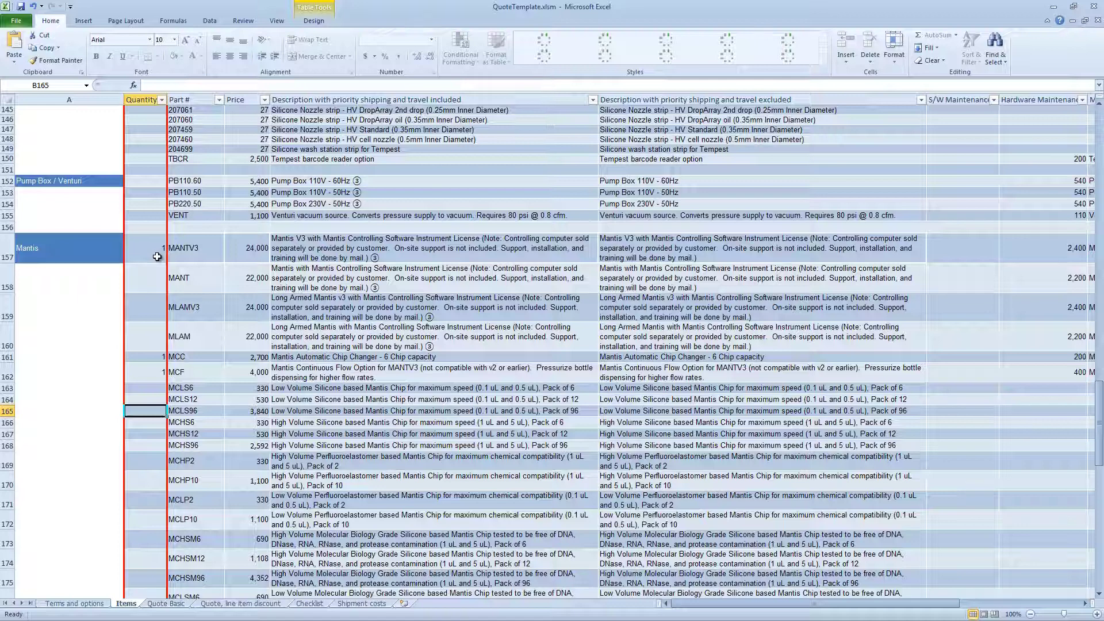
{"action": "key", "text": "Up"}
{"action": "key", "text": "Down"}
{"action": "key", "text": "Down"}
{"action": "key", "text": "Down"}
{"action": "type", "text": "1"}
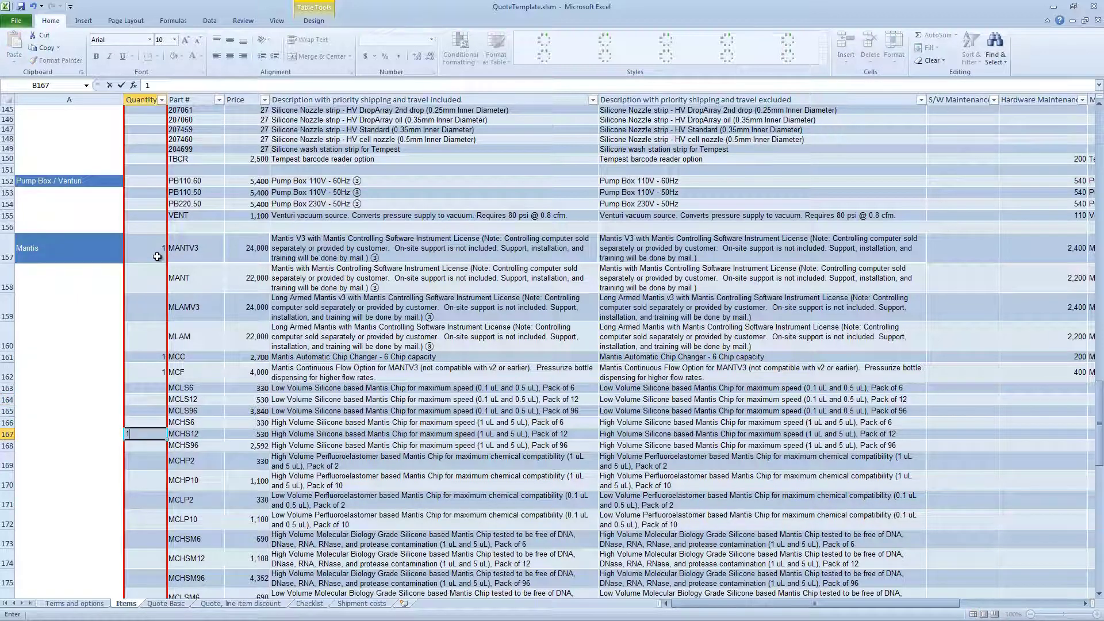
{"action": "key", "text": "Return"}
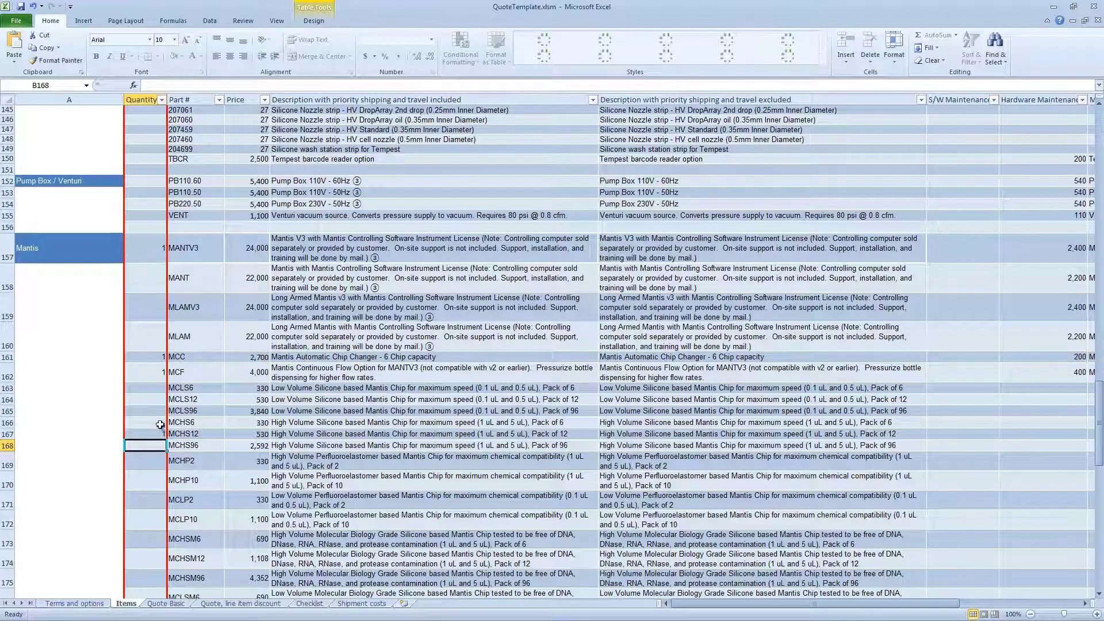
Enter quantity 4 for the MCFSH 6 chip and rebuild the quote with Ctrl+Q
{"action": "scroll", "coordinate": [159, 429], "scroll_direction": "down", "scroll_amount": 2}
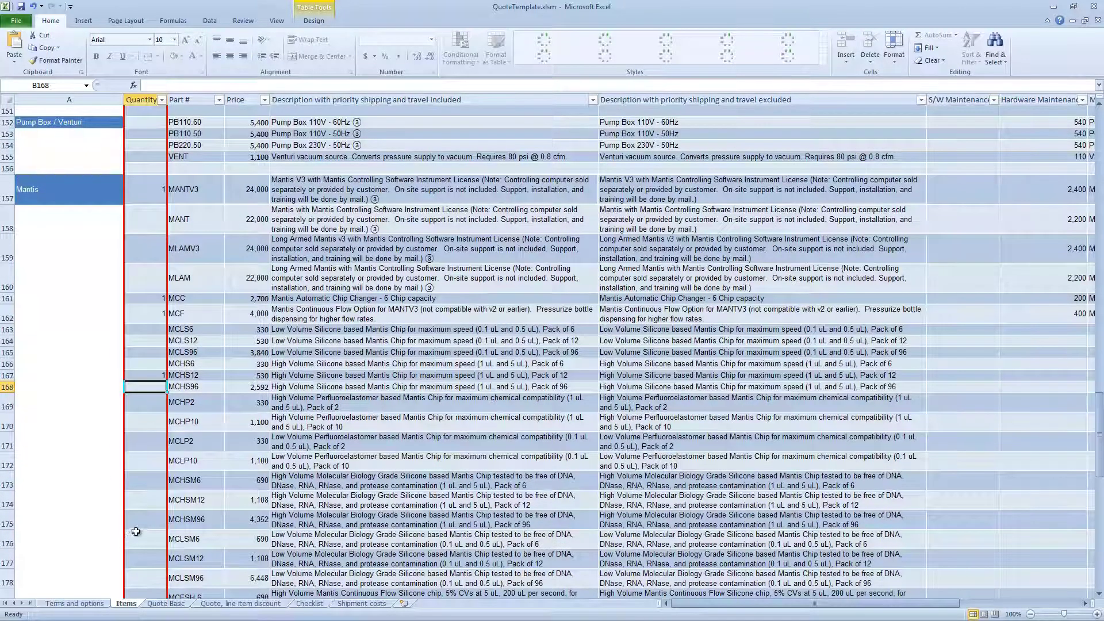
{"action": "scroll", "coordinate": [137, 529], "scroll_direction": "down", "scroll_amount": 1}
{"action": "scroll", "coordinate": [137, 530], "scroll_direction": "down", "scroll_amount": 1}
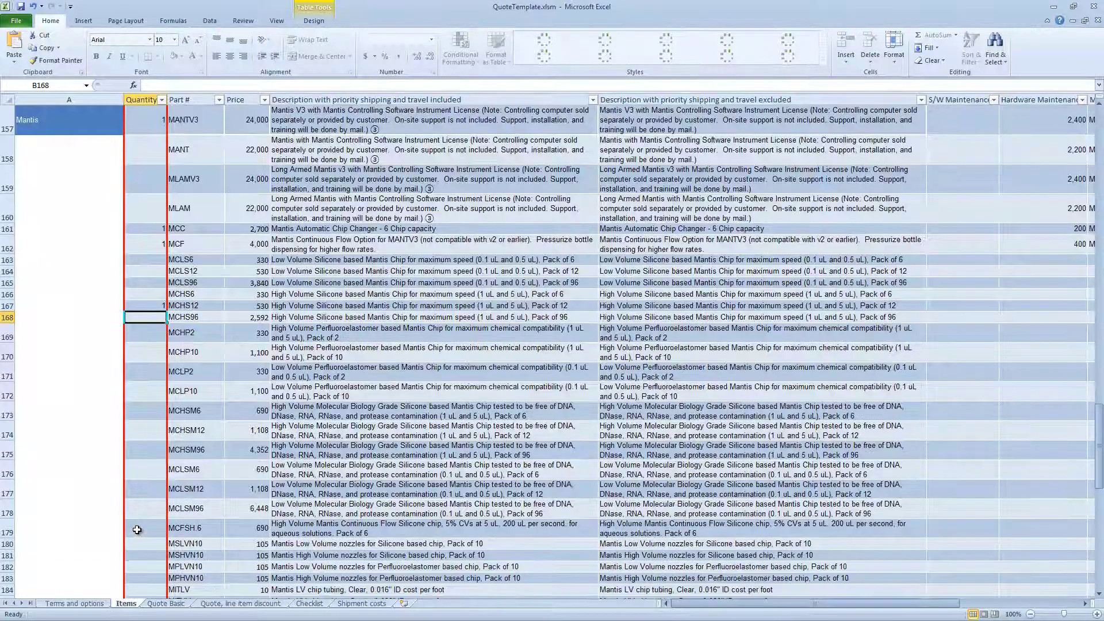
{"action": "left_click", "coordinate": [137, 530]}
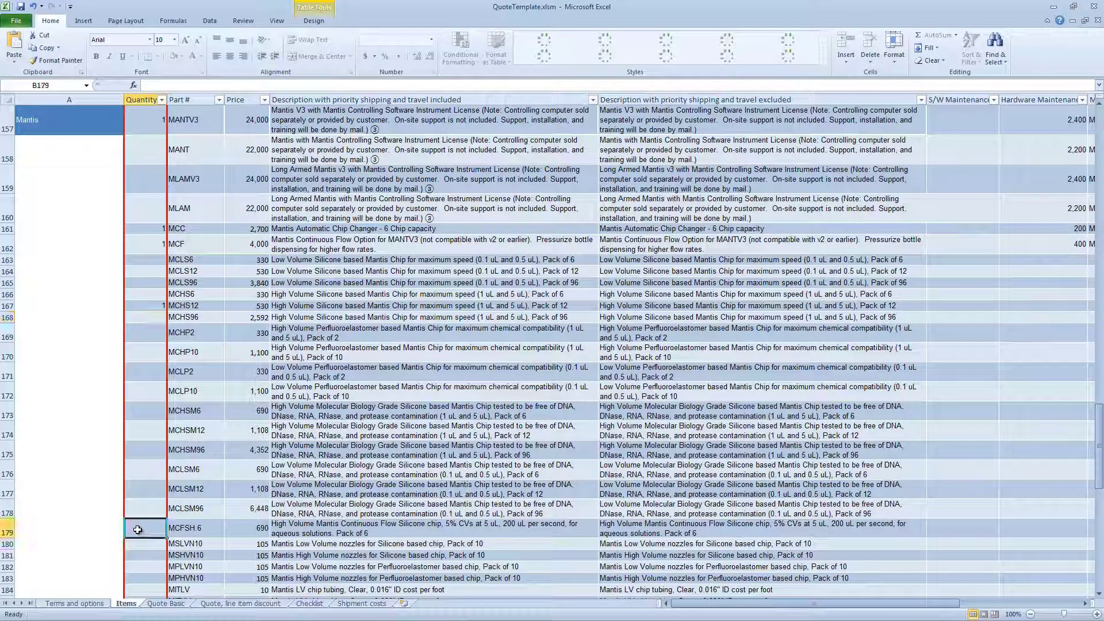
{"action": "type", "text": "4"}
{"action": "key", "text": "Return"}
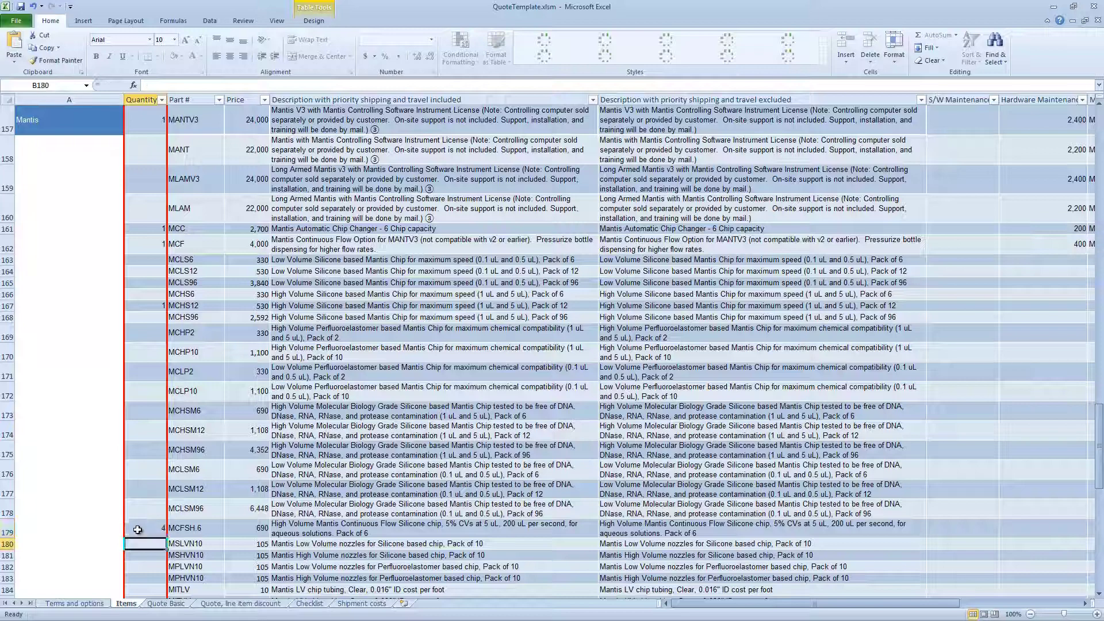
{"action": "scroll", "coordinate": [138, 530], "scroll_direction": "down", "scroll_amount": 2}
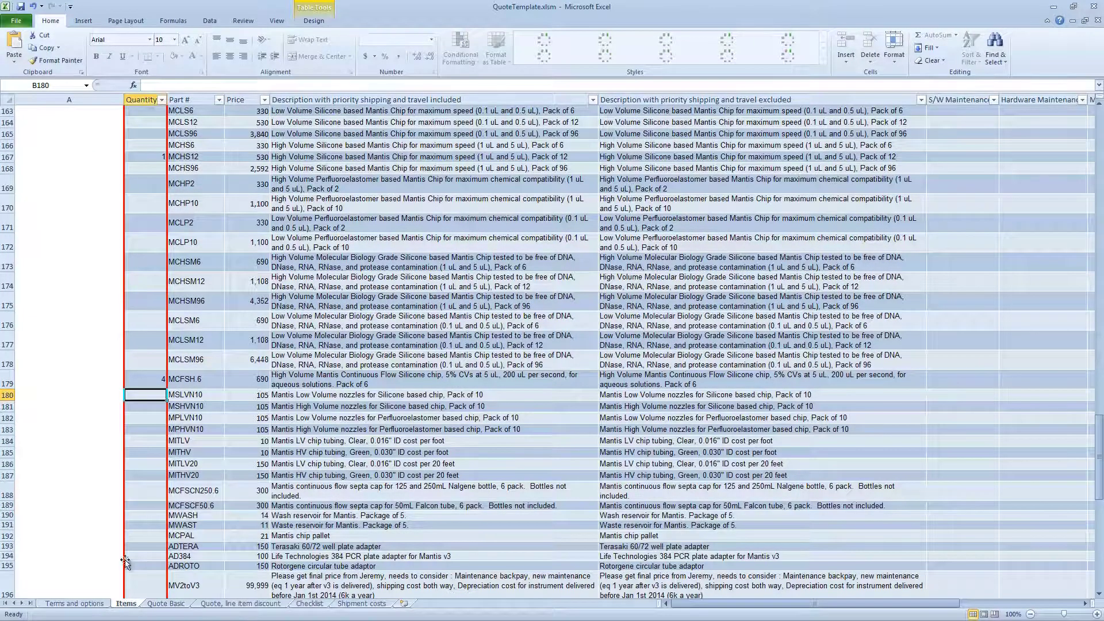
{"action": "scroll", "coordinate": [153, 521], "scroll_direction": "up", "scroll_amount": 2}
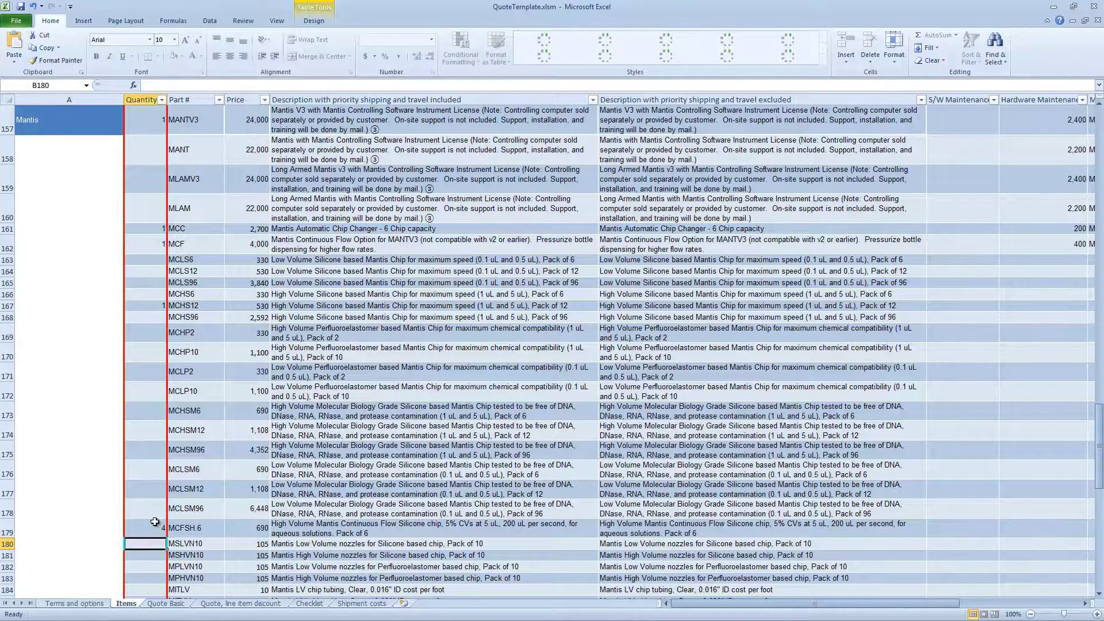
{"action": "key", "text": "ctrl+q"}
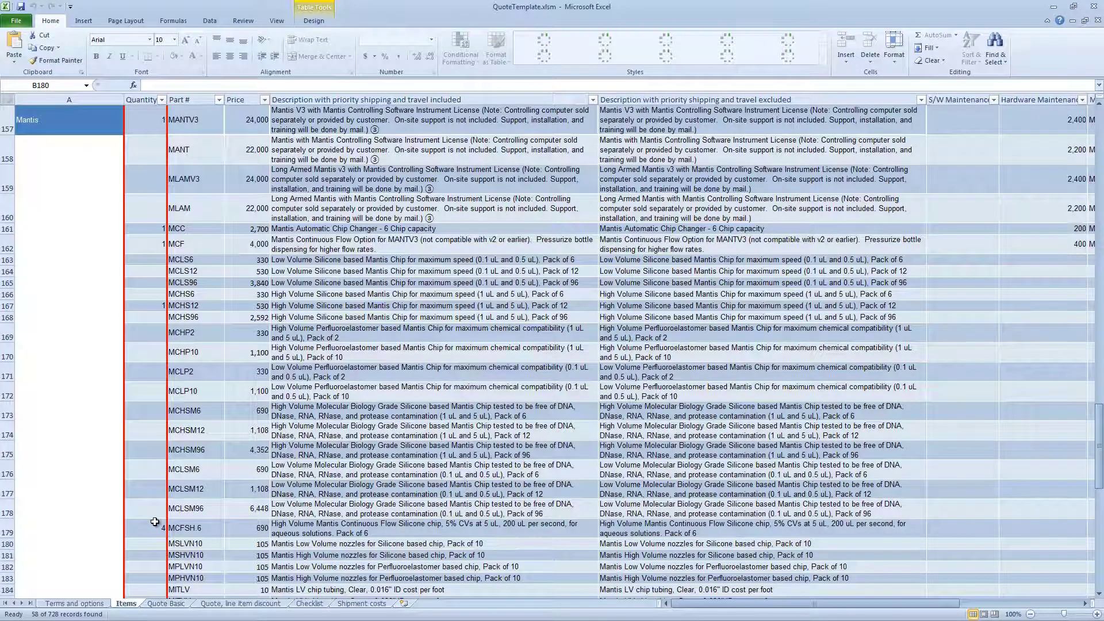
Compare the Quote Basic and 'Quote, line item discount' sheets
{"action": "left_click", "coordinate": [166, 604]}
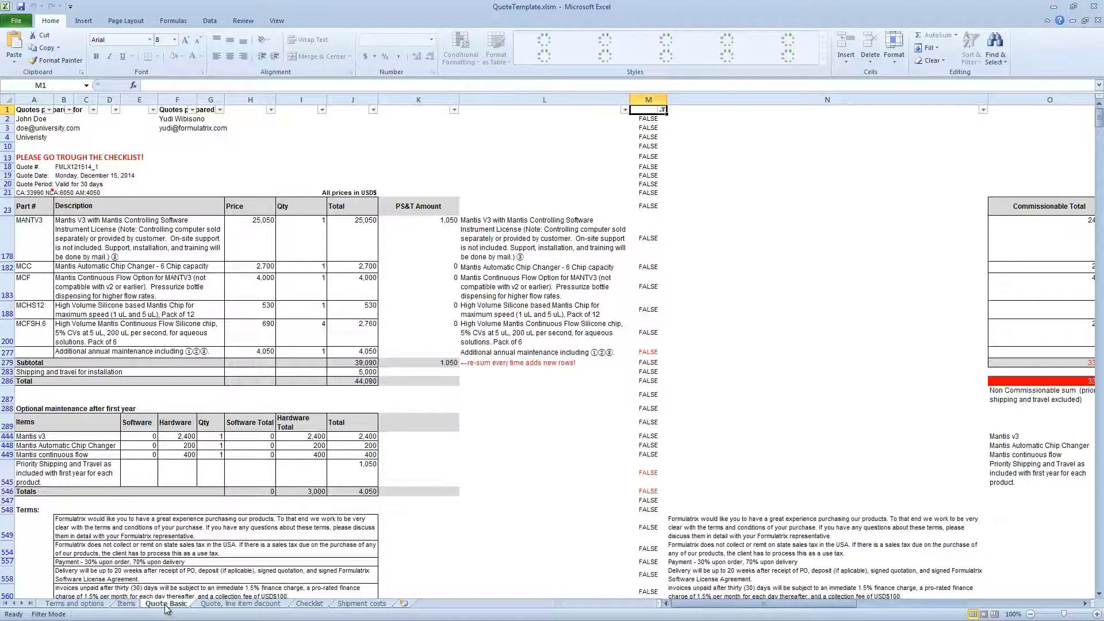
{"action": "left_click", "coordinate": [202, 606]}
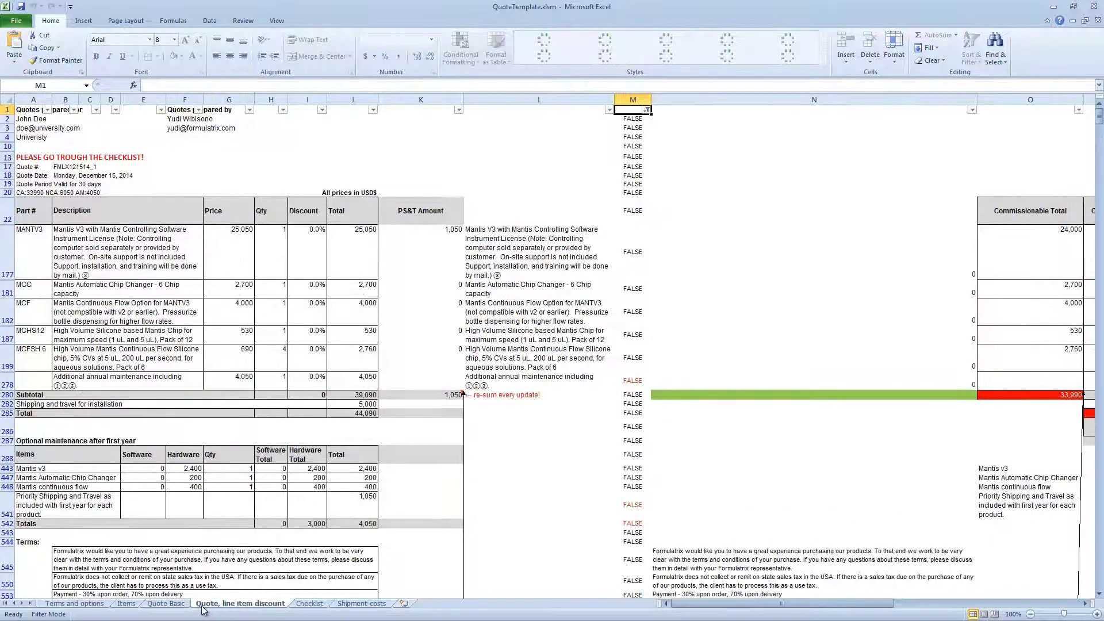
{"action": "left_click", "coordinate": [175, 604]}
{"action": "left_click", "coordinate": [199, 604]}
{"action": "left_click", "coordinate": [168, 605]}
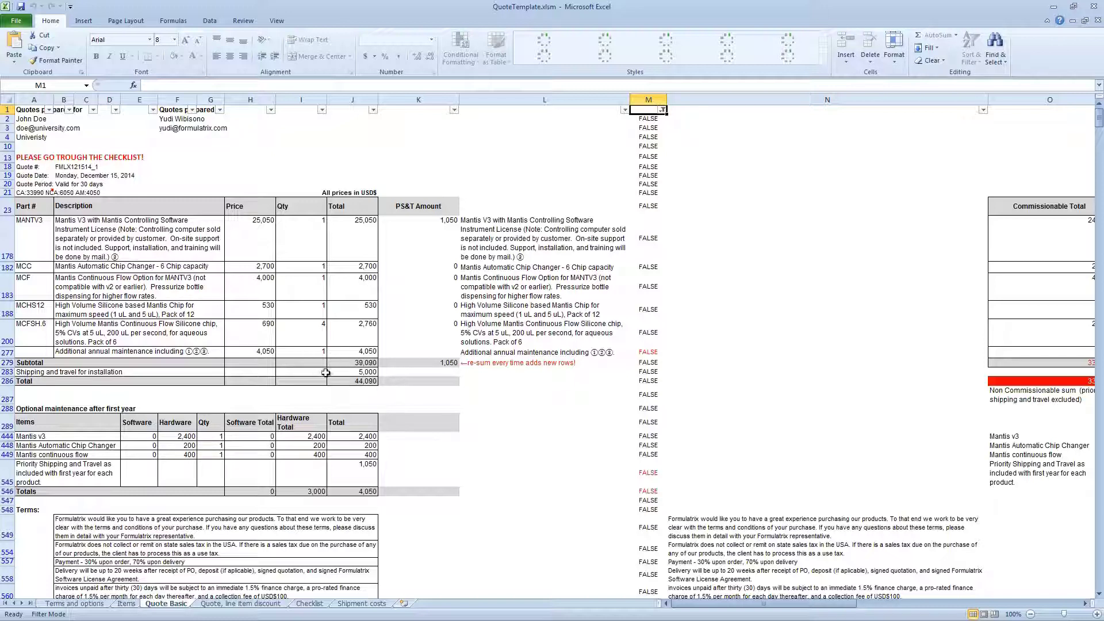
Check the discount cells for MANTV3, MCC, MCF and maintenance lines, then return to Quote Basic
{"action": "left_click", "coordinate": [241, 604]}
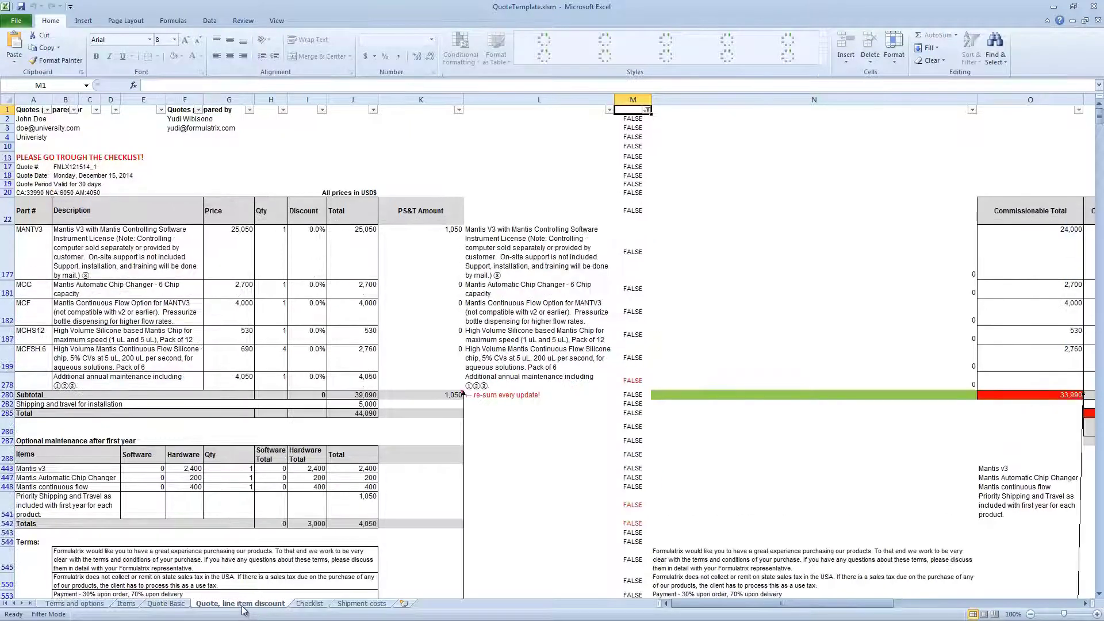
{"action": "left_click", "coordinate": [313, 254]}
{"action": "left_click", "coordinate": [311, 290]}
{"action": "left_click", "coordinate": [310, 315]}
{"action": "left_click", "coordinate": [301, 340]}
{"action": "left_click", "coordinate": [301, 383]}
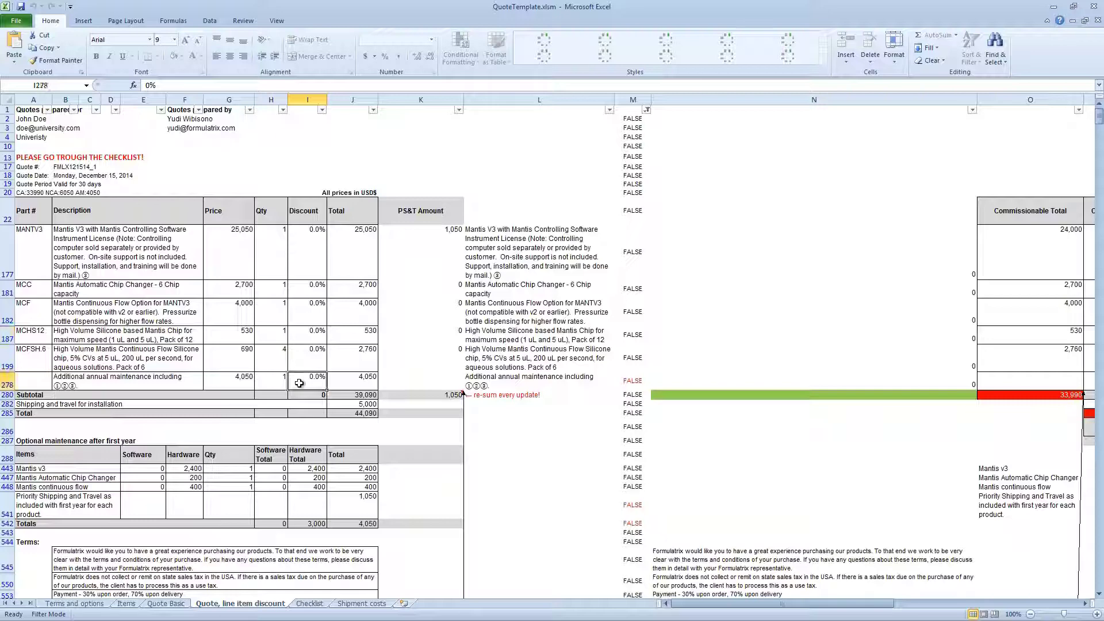
{"action": "left_click", "coordinate": [172, 605]}
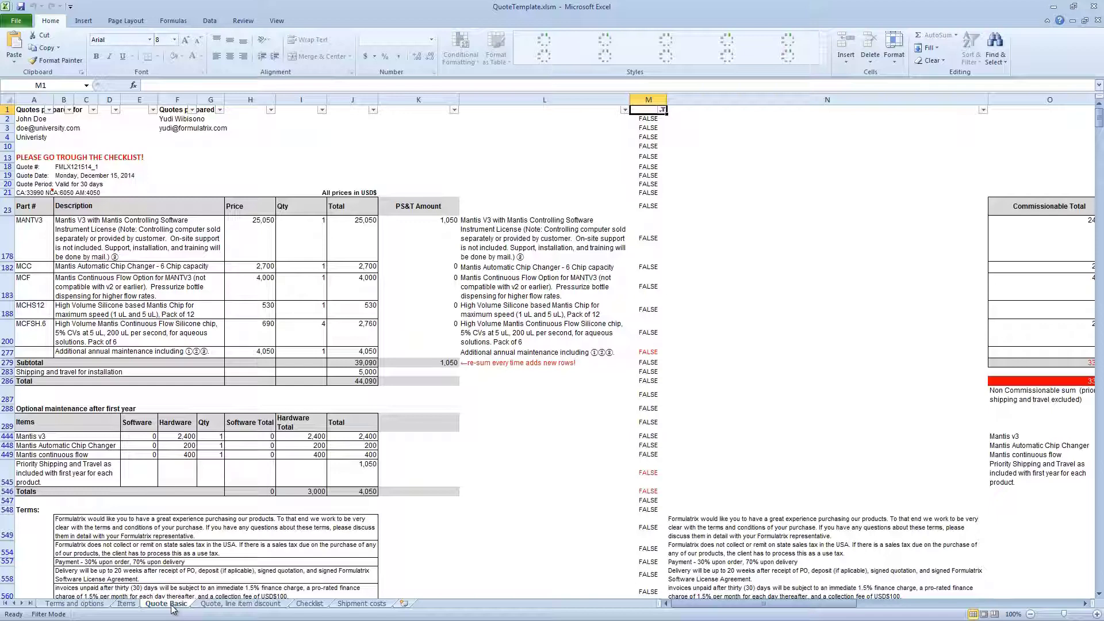
Set B22 budgetary quote to YES on Terms and options and view Quote Basic's disclaimer
{"action": "left_click", "coordinate": [96, 605]}
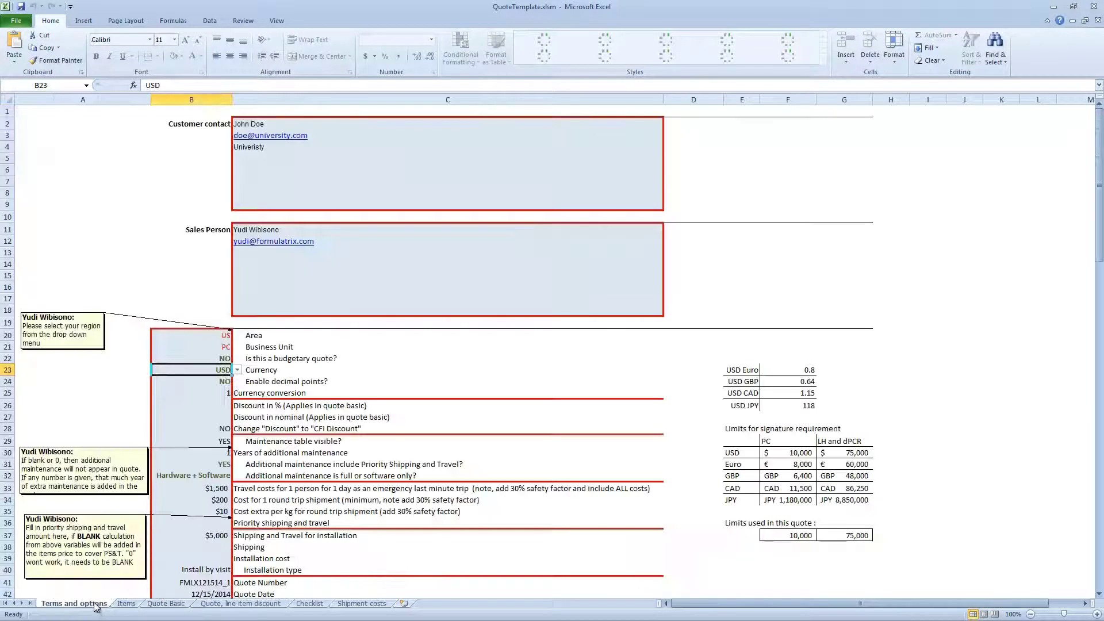
{"action": "left_click", "coordinate": [216, 358]}
{"action": "left_click", "coordinate": [236, 358]}
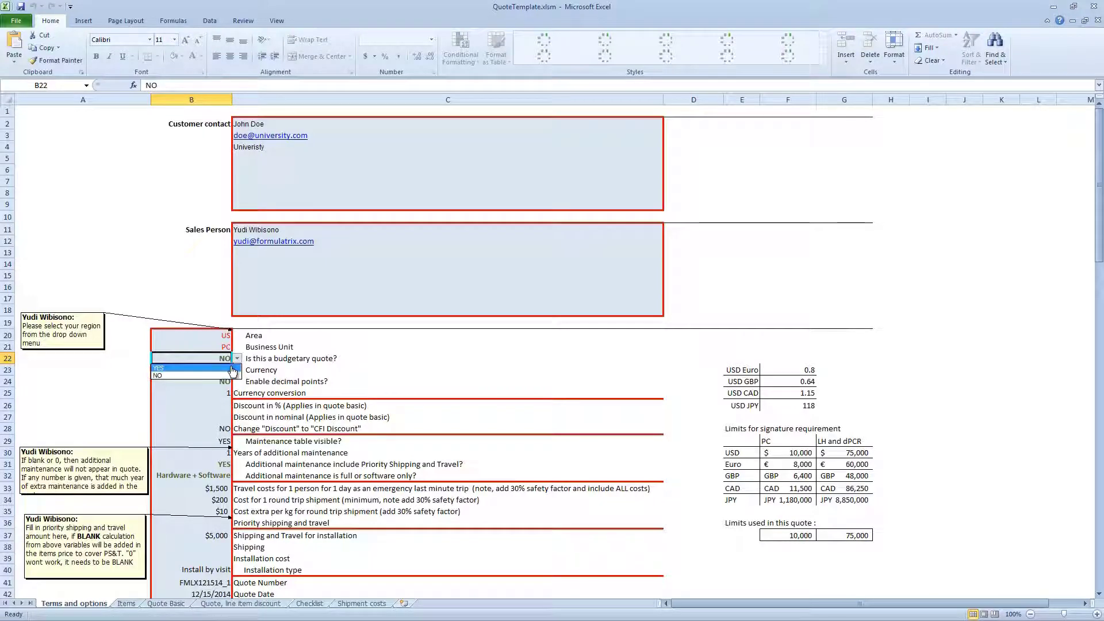
{"action": "left_click", "coordinate": [232, 369]}
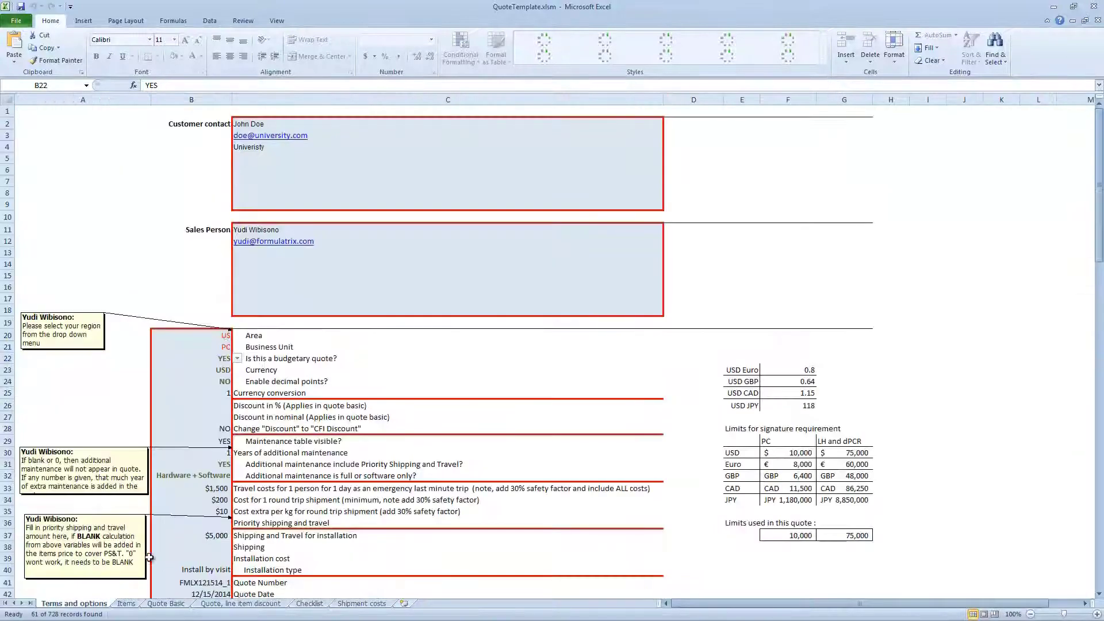
{"action": "left_click", "coordinate": [172, 605]}
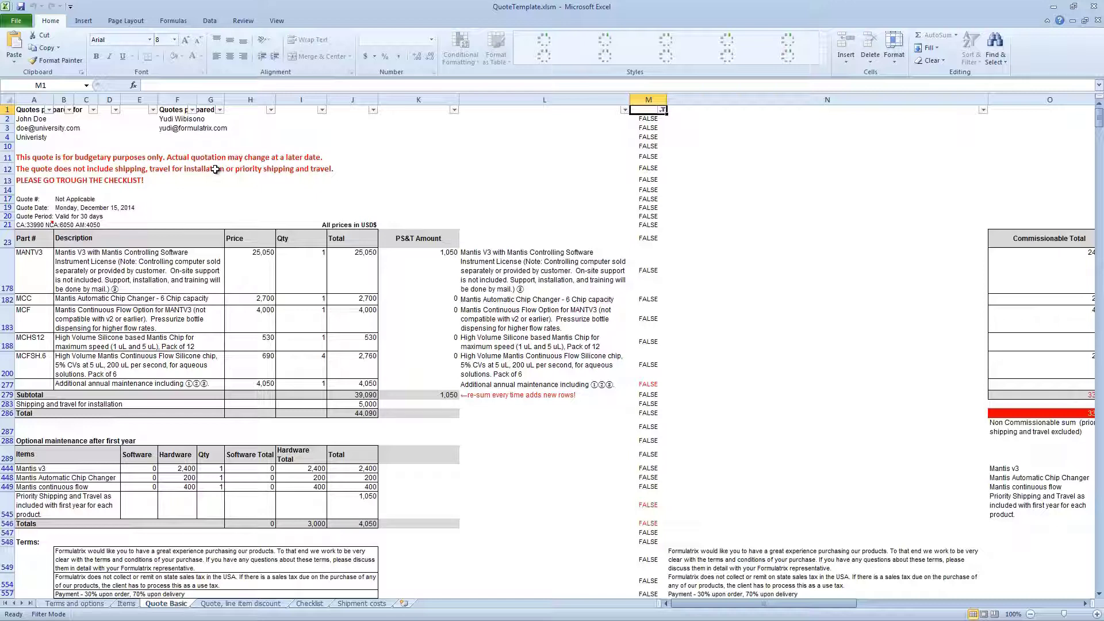
Set the budgetary quote option in B22 back to NO, check Quote Basic, then view the Checklist sheet
{"action": "left_click", "coordinate": [69, 604]}
{"action": "left_click", "coordinate": [229, 358]}
{"action": "left_click", "coordinate": [237, 358]}
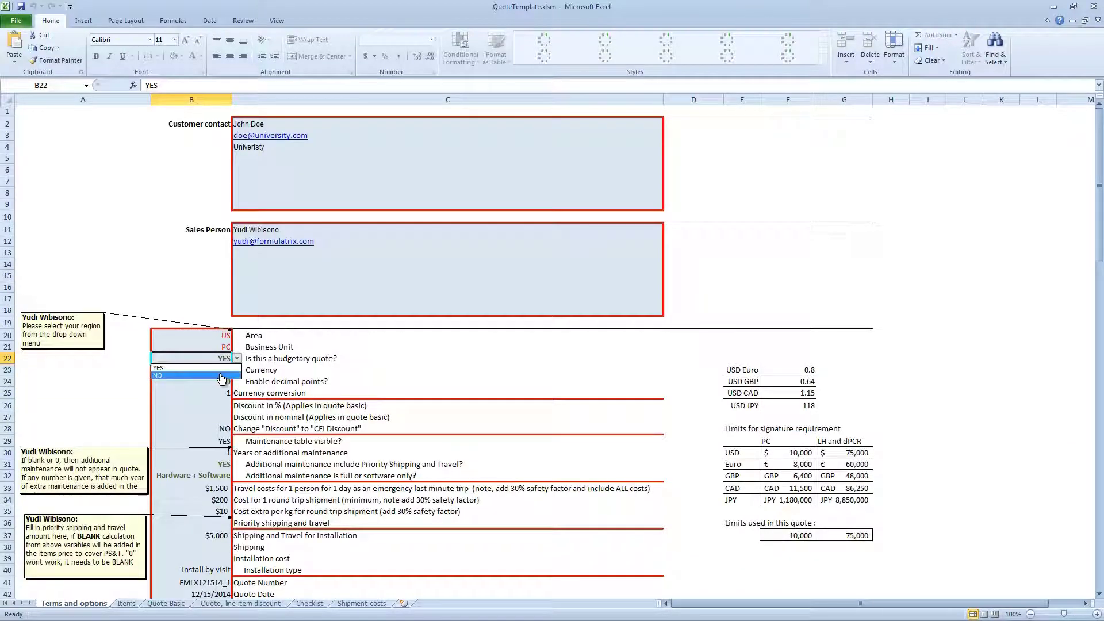
{"action": "left_click", "coordinate": [222, 375]}
{"action": "left_click", "coordinate": [156, 604]}
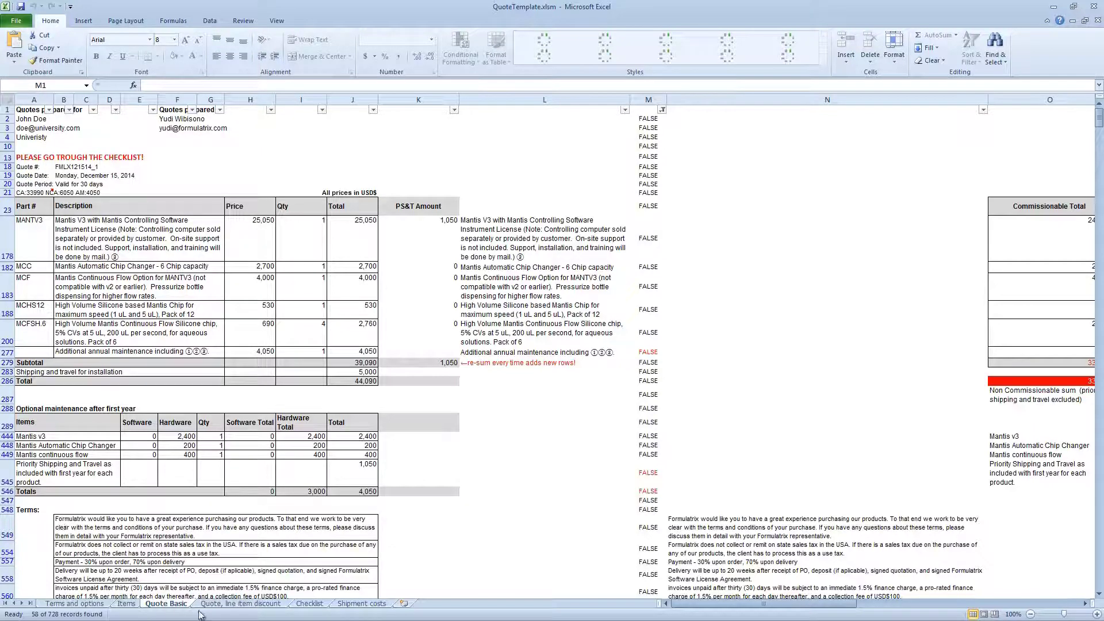
{"action": "left_click", "coordinate": [309, 603]}
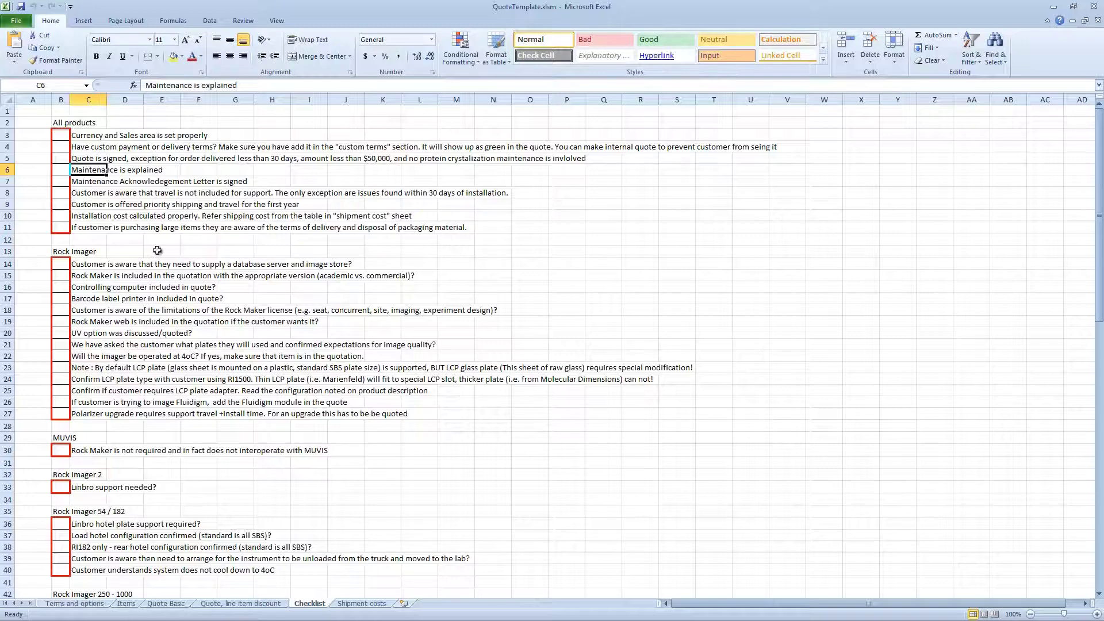
{"action": "scroll", "coordinate": [152, 253], "scroll_direction": "down", "scroll_amount": 14}
{"action": "scroll", "coordinate": [160, 384], "scroll_direction": "down", "scroll_amount": 4}
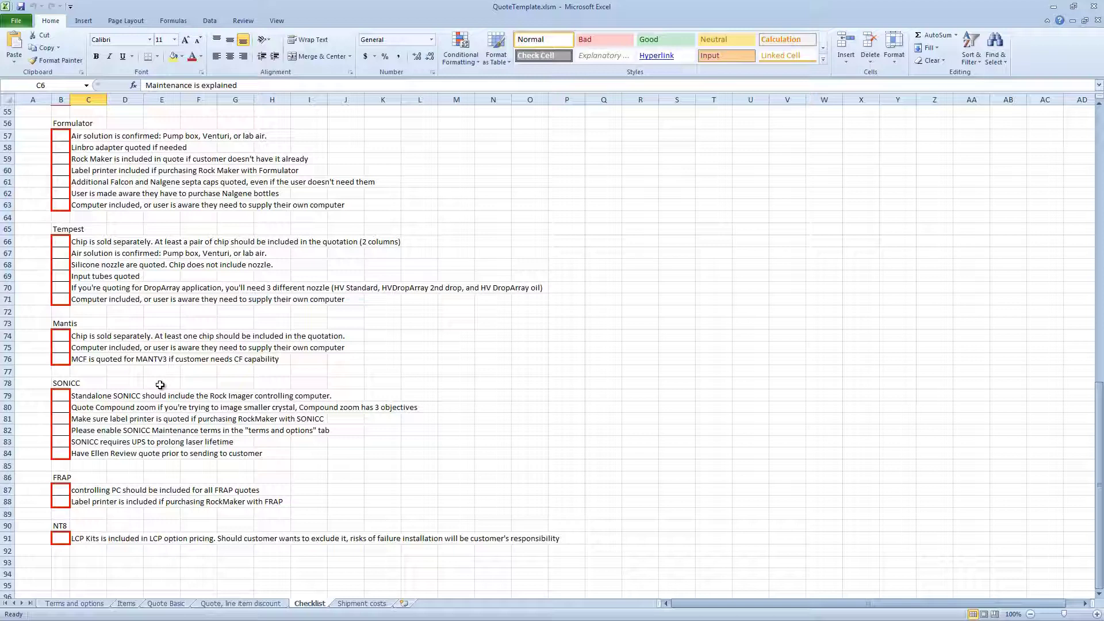
{"action": "scroll", "coordinate": [159, 385], "scroll_direction": "up", "scroll_amount": 2}
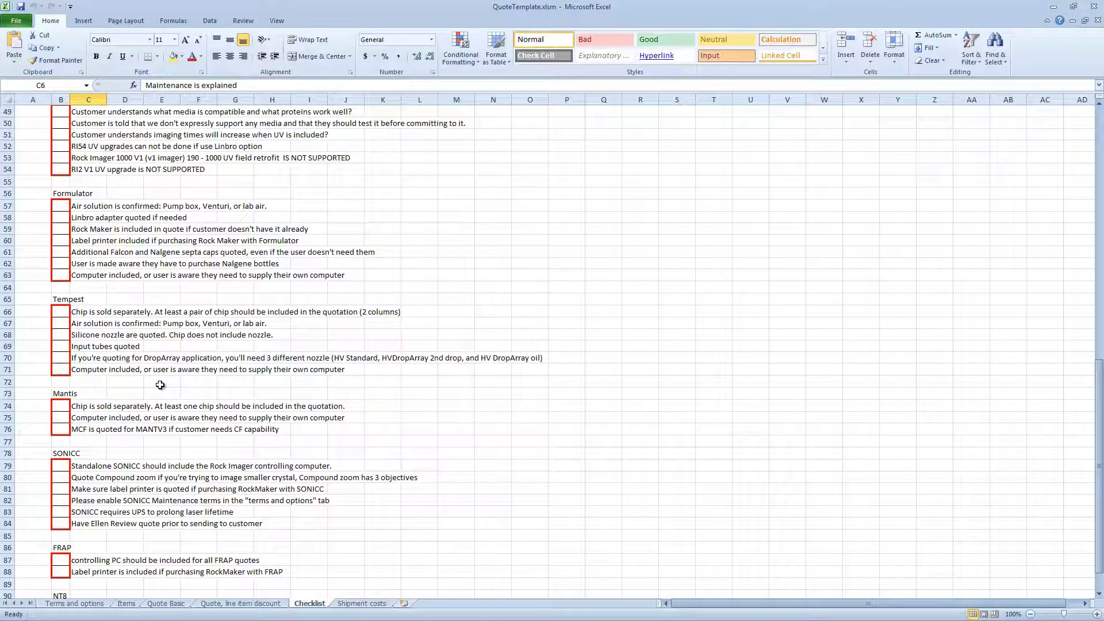
{"action": "scroll", "coordinate": [160, 384], "scroll_direction": "up", "scroll_amount": 7}
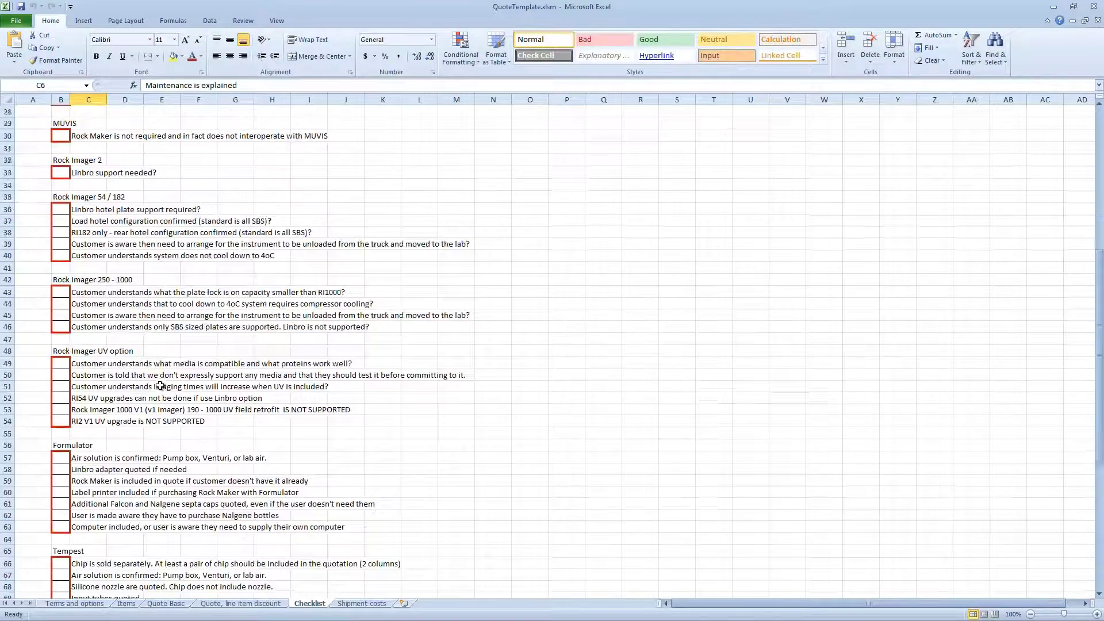
{"action": "scroll", "coordinate": [160, 385], "scroll_direction": "up", "scroll_amount": 2}
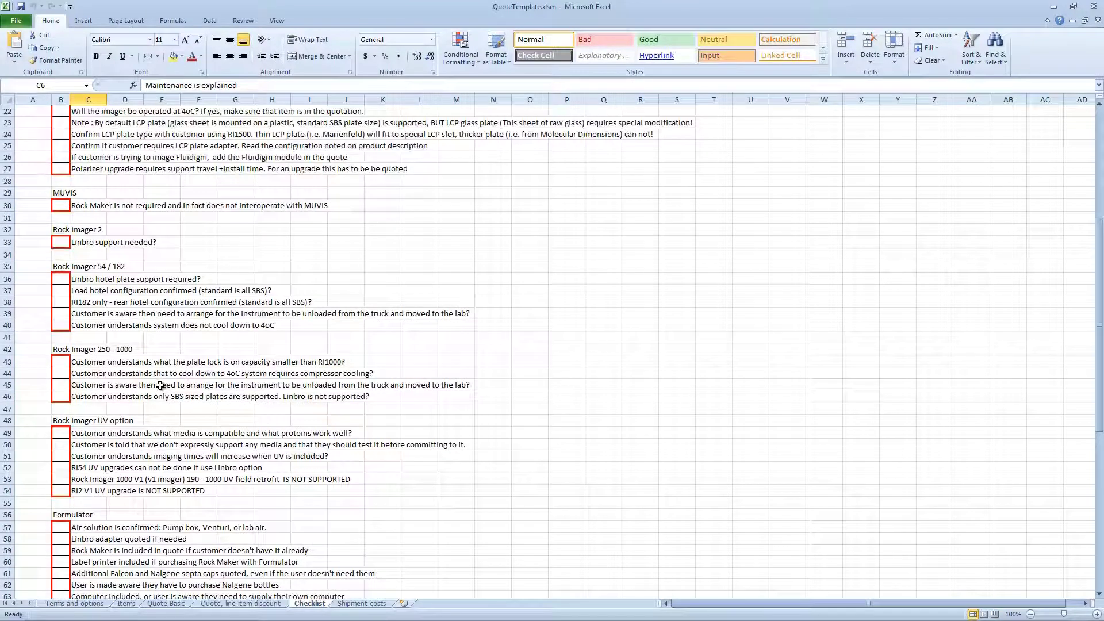
{"action": "scroll", "coordinate": [160, 386], "scroll_direction": "up", "scroll_amount": 5}
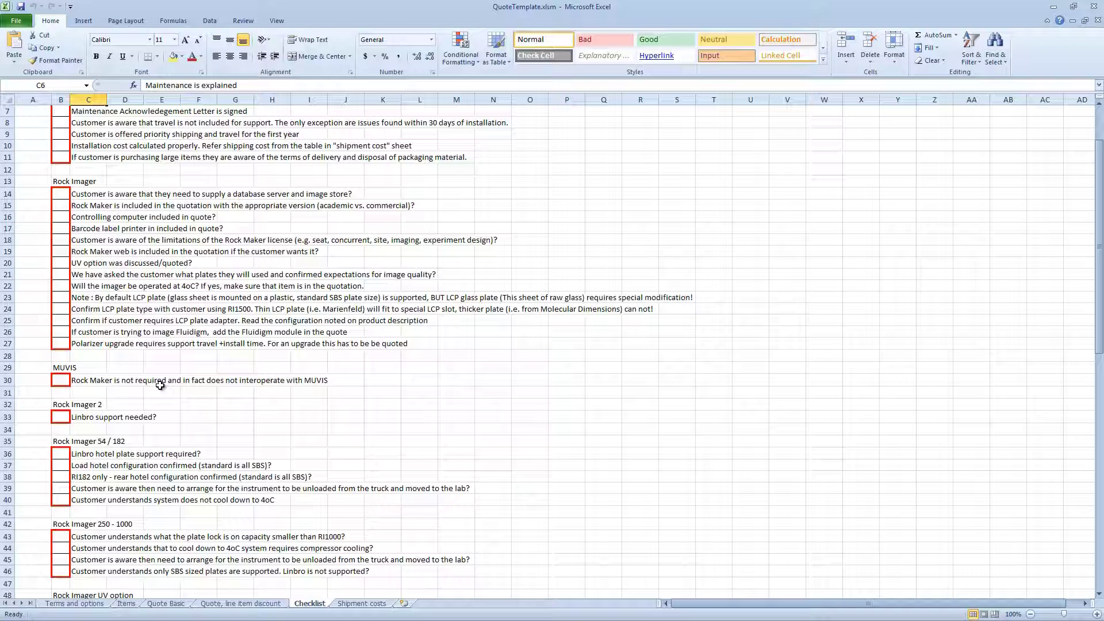
{"action": "scroll", "coordinate": [160, 386], "scroll_direction": "up", "scroll_amount": 2}
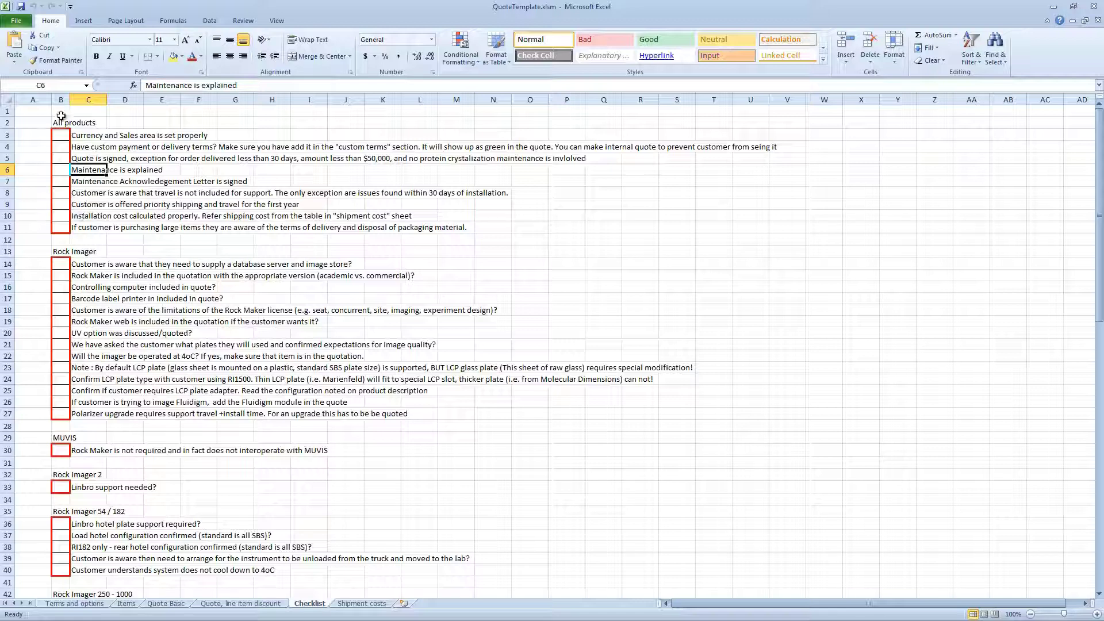
{"action": "scroll", "coordinate": [100, 414], "scroll_direction": "down", "scroll_amount": 3}
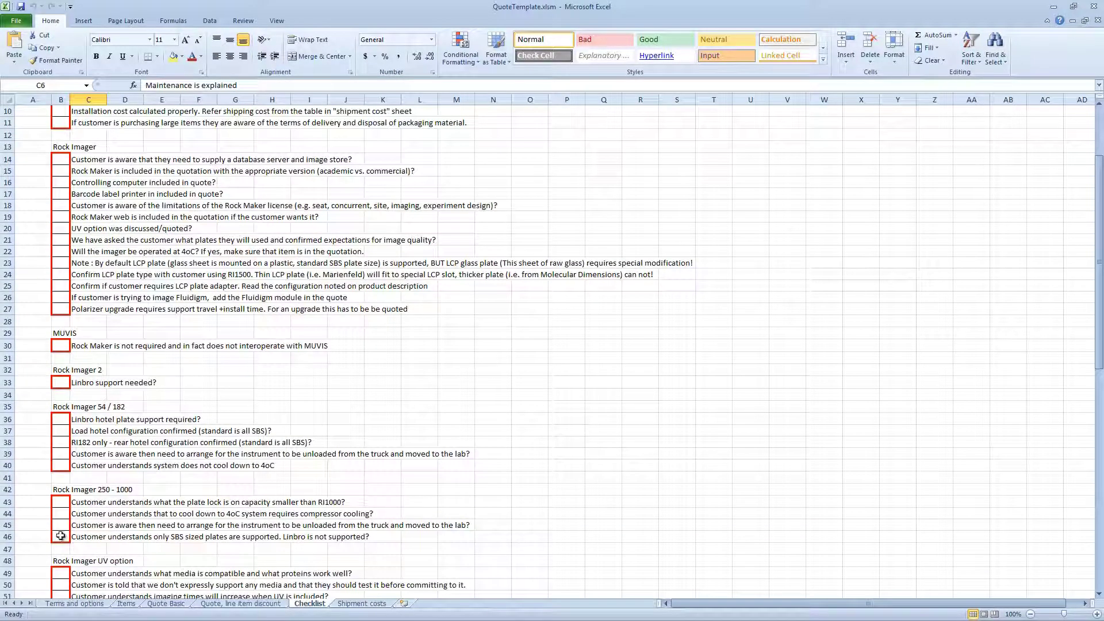
{"action": "scroll", "coordinate": [112, 486], "scroll_direction": "down", "scroll_amount": 4}
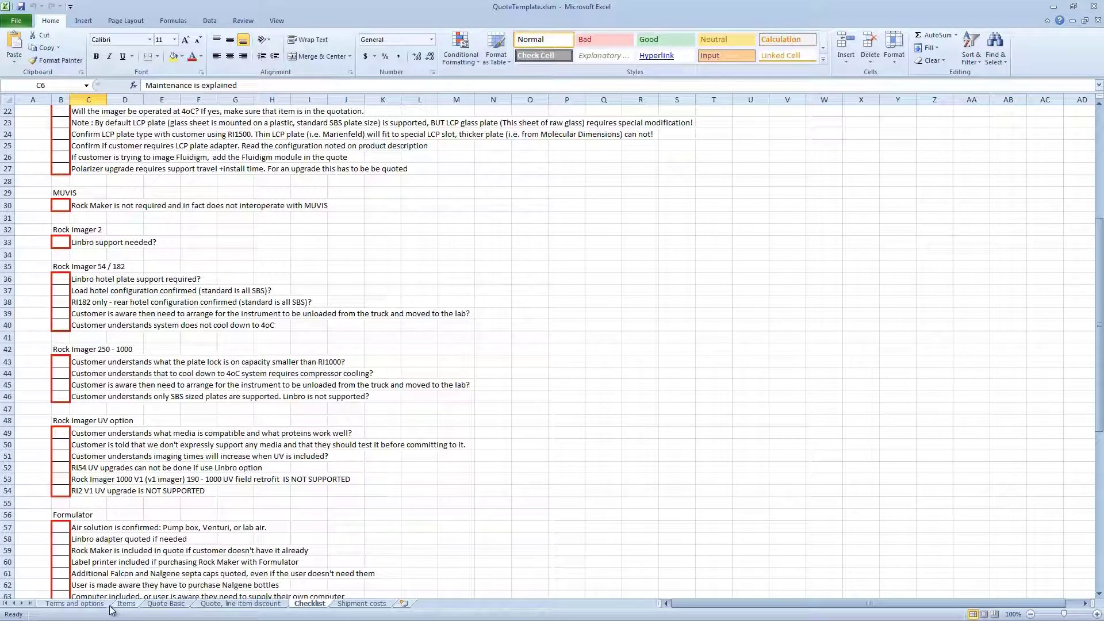
Mark the two Rock Imager UV option checks with v
{"action": "left_click", "coordinate": [55, 430]}
{"action": "type", "text": "v"}
{"action": "key", "text": "Return"}
{"action": "type", "text": "v"}
{"action": "key", "text": "Return"}
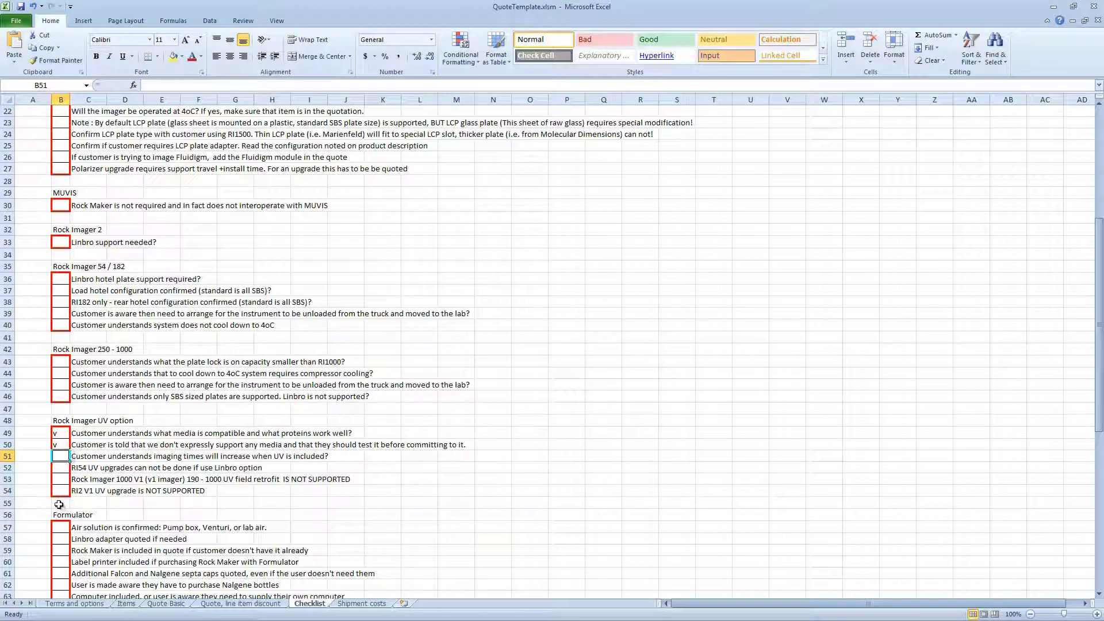
Mark all nine All products checklist items with v
{"action": "scroll", "coordinate": [59, 505], "scroll_direction": "up", "scroll_amount": 7}
{"action": "left_click", "coordinate": [61, 135]}
{"action": "type", "text": "v"}
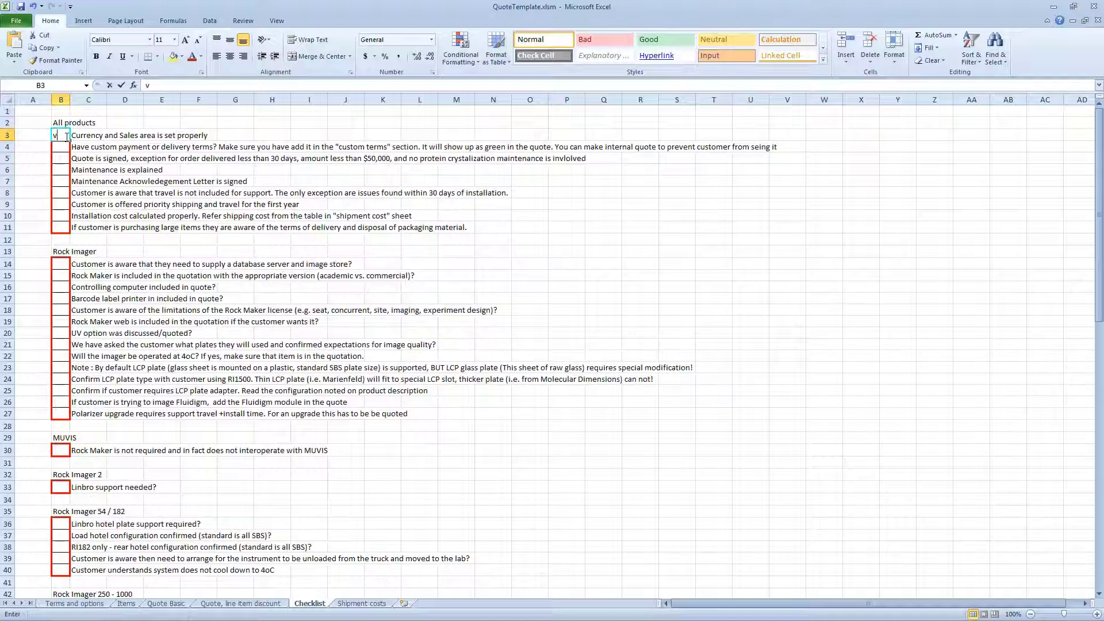
{"action": "type", "text": " v v v v v v v v"}
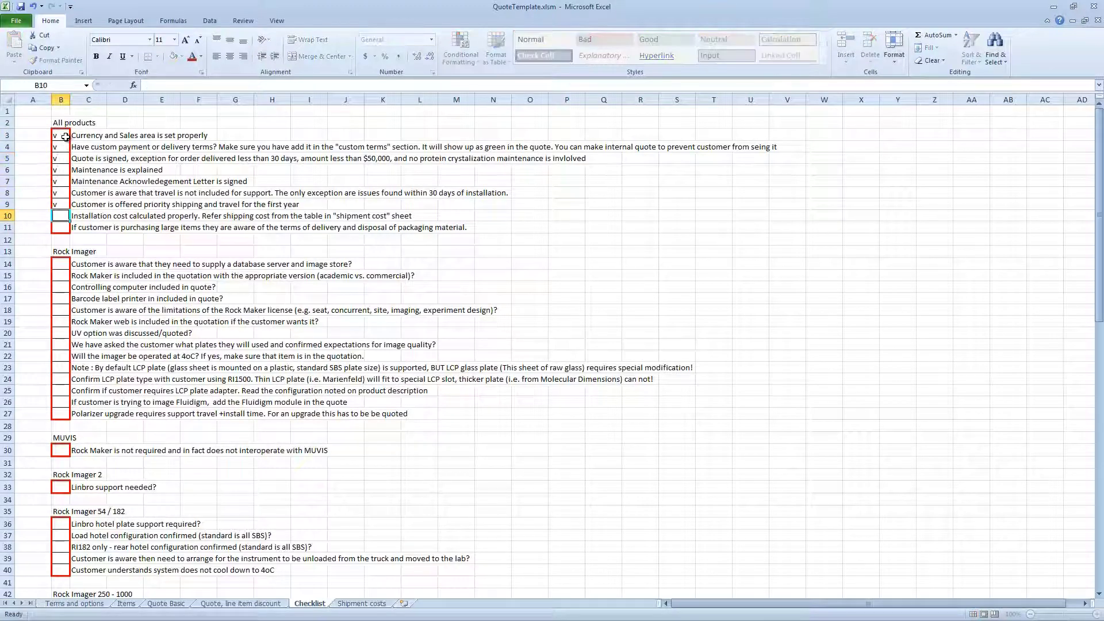
{"action": "key", "text": "Return"}
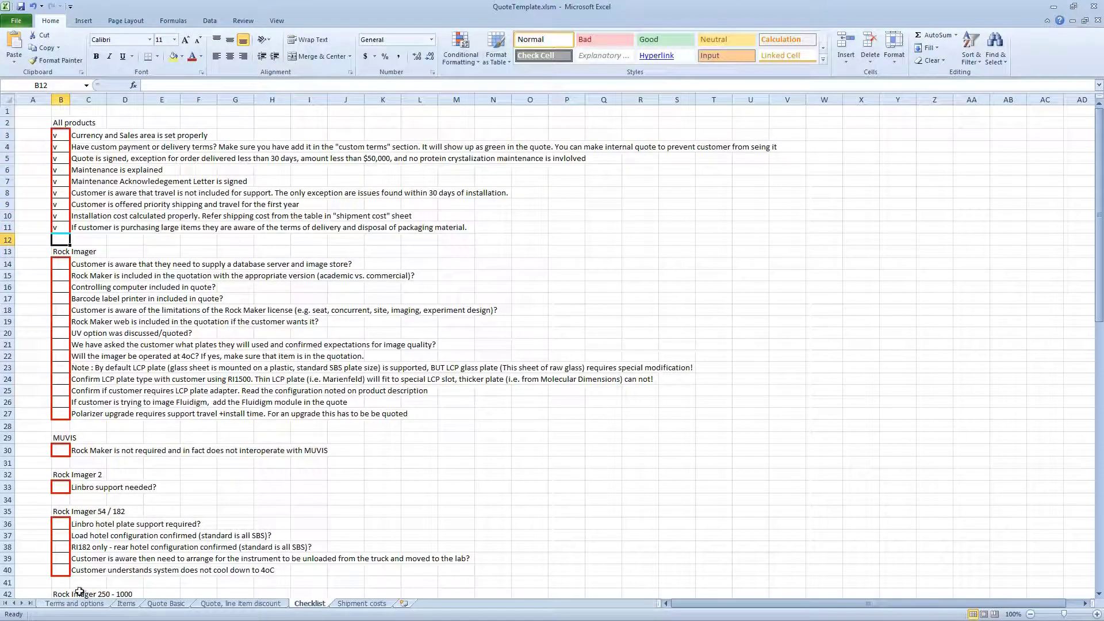
{"action": "left_click", "coordinate": [74, 604]}
Answer YES in B44 to the checklist-completed question, then view the Quote, line item discount sheet
{"action": "scroll", "coordinate": [240, 509], "scroll_direction": "down", "scroll_amount": 2}
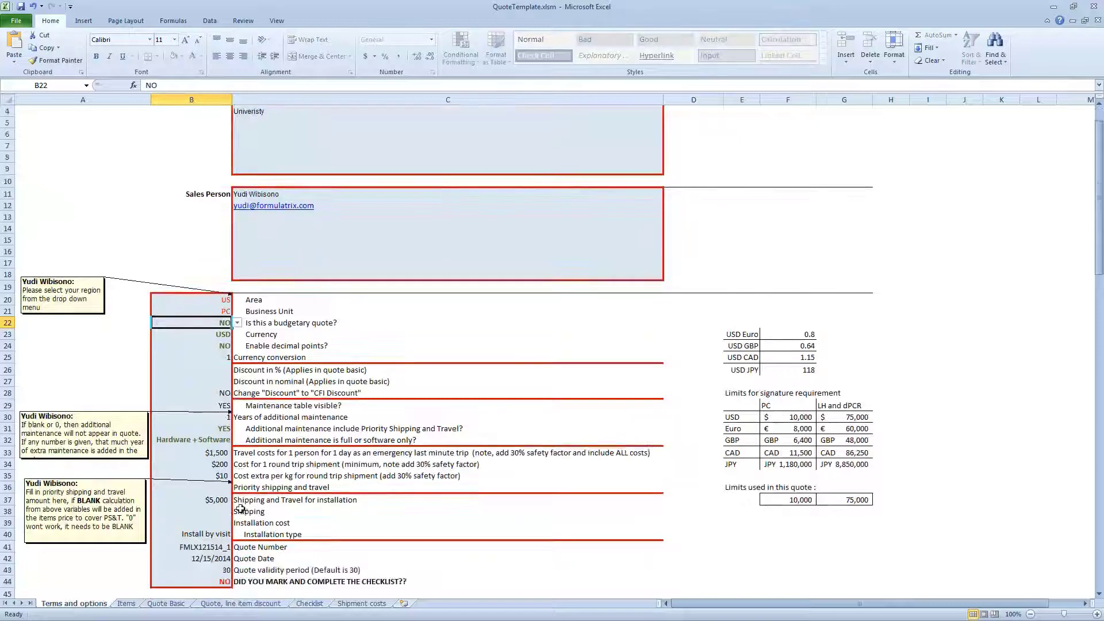
{"action": "left_click", "coordinate": [218, 548]}
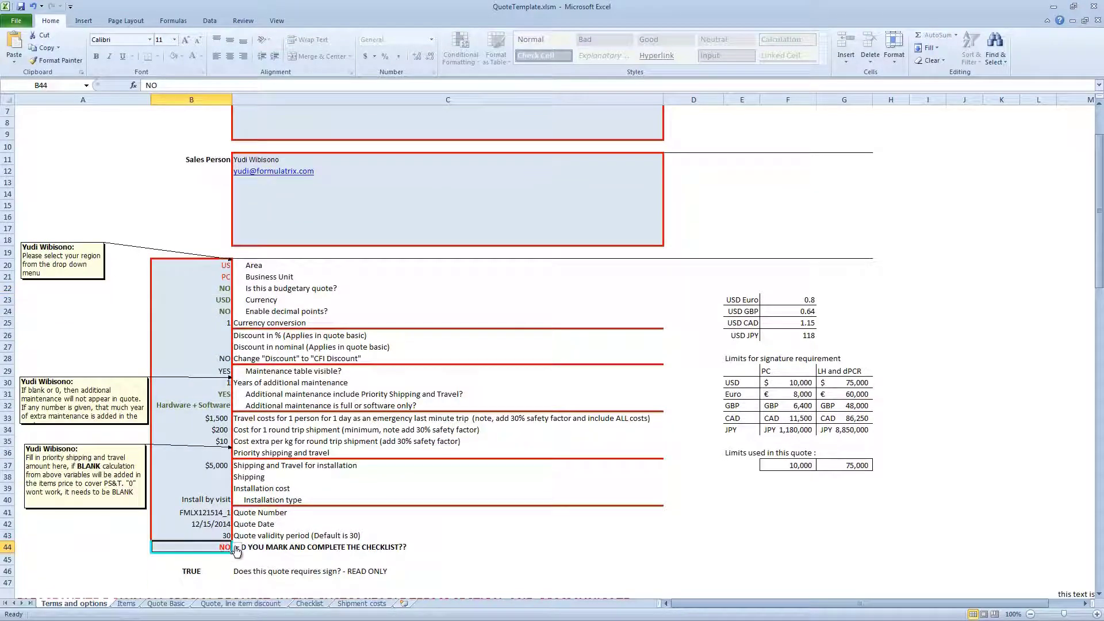
{"action": "left_click", "coordinate": [237, 550]}
{"action": "left_click", "coordinate": [228, 558]}
{"action": "left_click", "coordinate": [202, 604]}
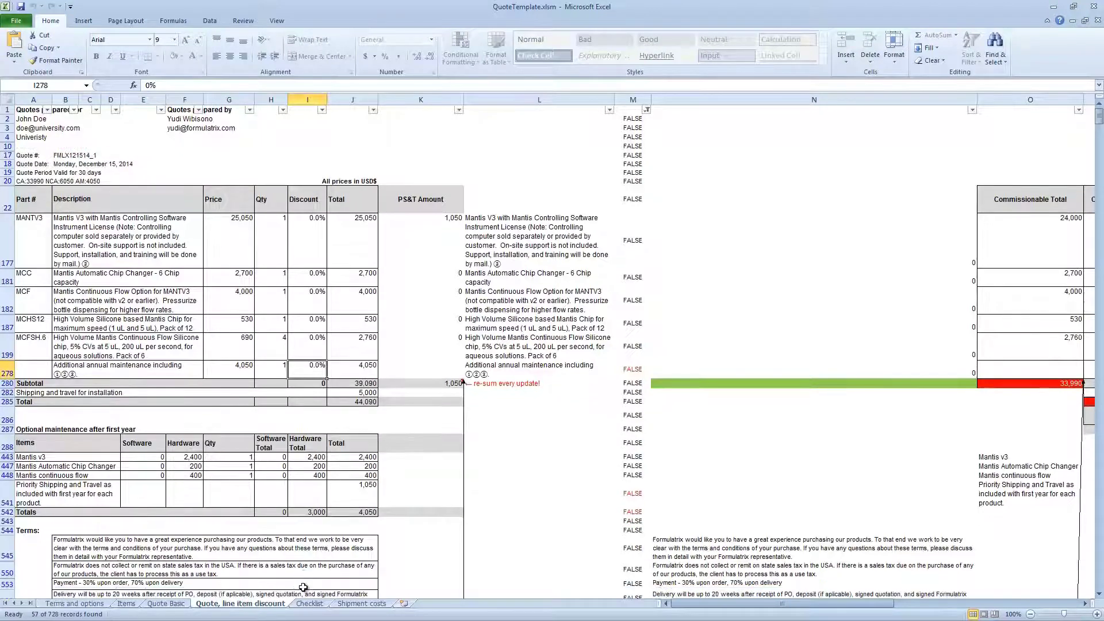
Glance at the Checklist, then return to Quote Basic showing the 44,090 total
{"action": "left_click", "coordinate": [166, 604]}
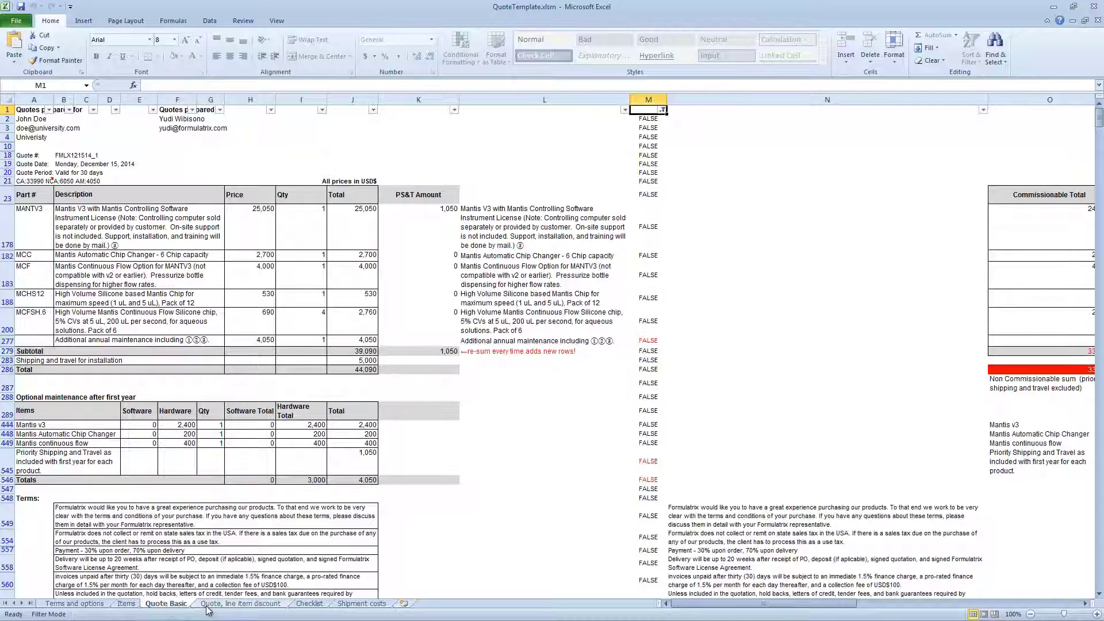
{"action": "left_click", "coordinate": [309, 604]}
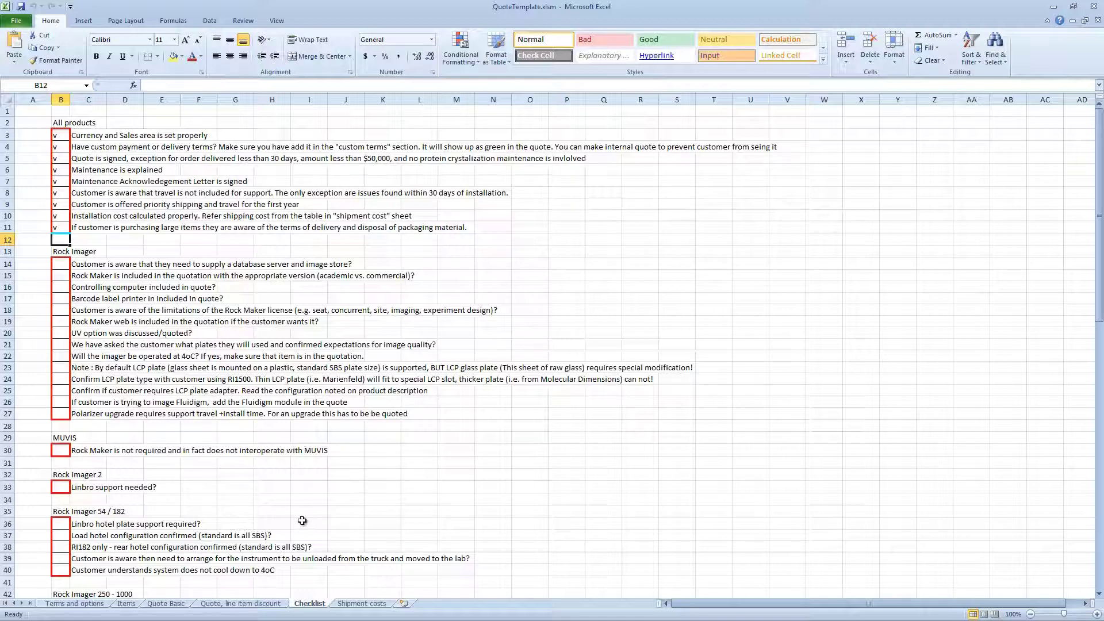
{"action": "left_click", "coordinate": [162, 607]}
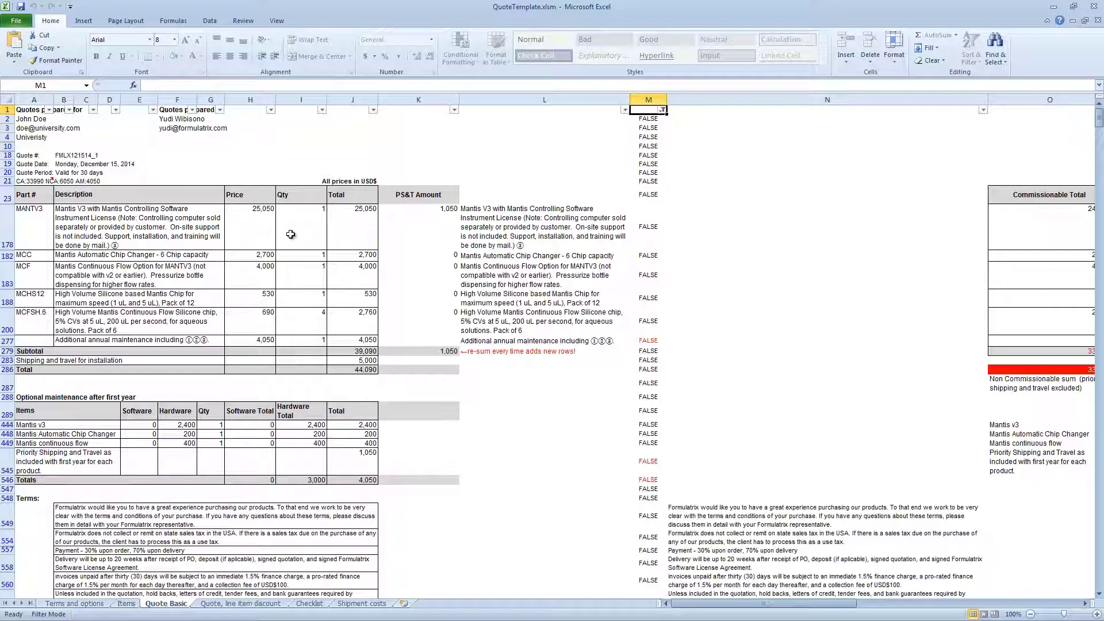
Scroll the Quote, line item discount sheet down to the signature lines and back up
{"action": "mouse_move", "coordinate": [33, 180]}
{"action": "left_click", "coordinate": [255, 604]}
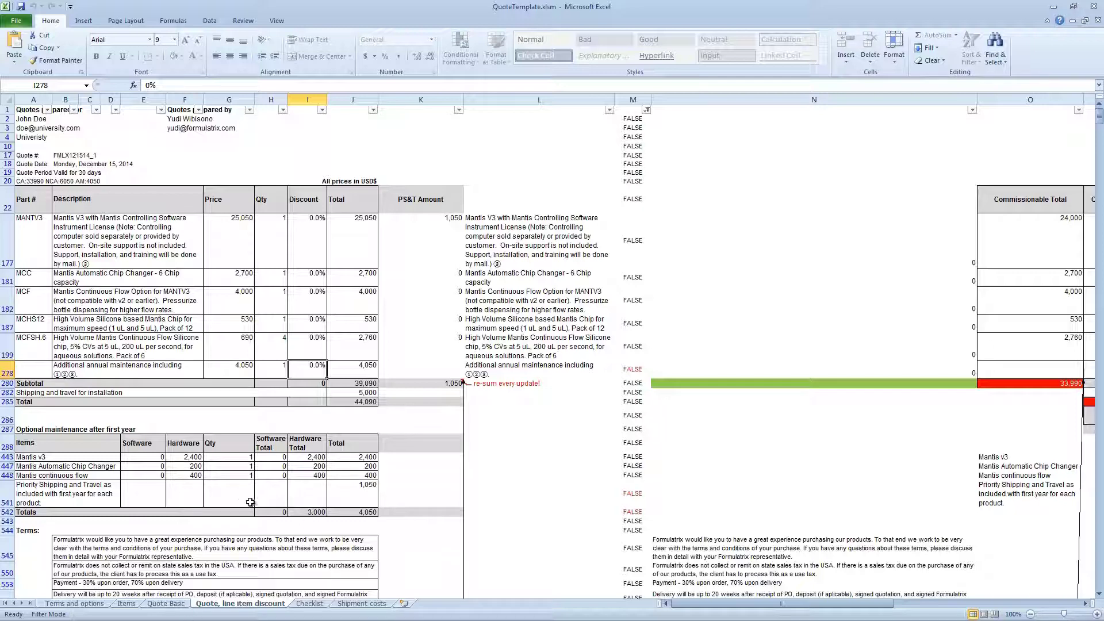
{"action": "scroll", "coordinate": [306, 495], "scroll_direction": "down", "scroll_amount": 1}
{"action": "scroll", "coordinate": [305, 495], "scroll_direction": "down", "scroll_amount": 4}
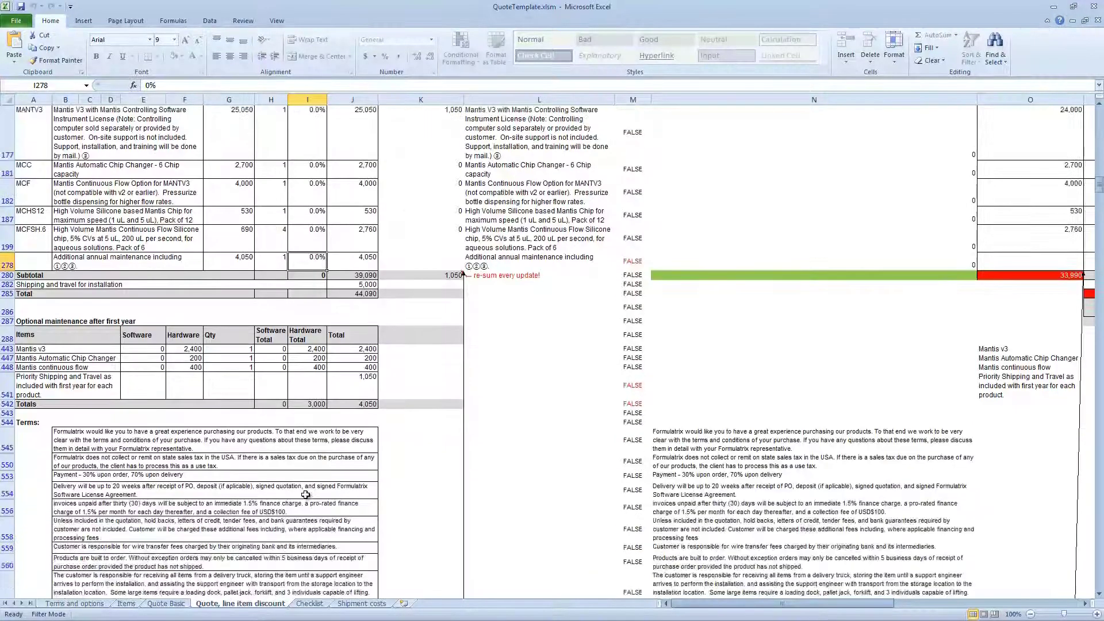
{"action": "scroll", "coordinate": [305, 495], "scroll_direction": "down", "scroll_amount": 1}
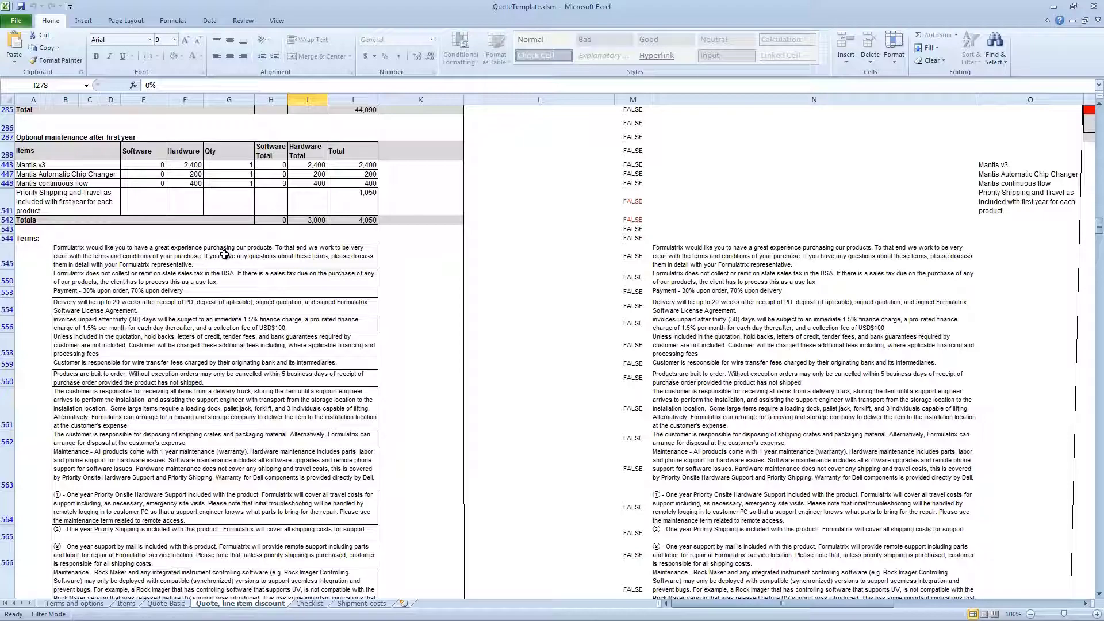
{"action": "scroll", "coordinate": [215, 437], "scroll_direction": "down", "scroll_amount": 4}
{"action": "scroll", "coordinate": [216, 441], "scroll_direction": "down", "scroll_amount": 5}
{"action": "scroll", "coordinate": [205, 399], "scroll_direction": "up", "scroll_amount": 1}
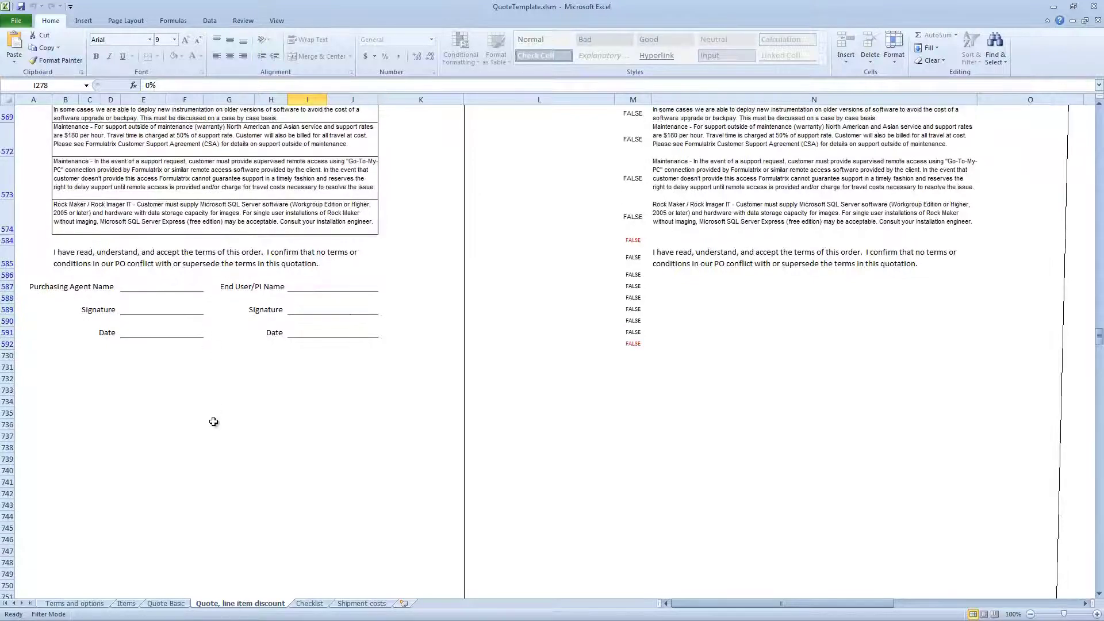
{"action": "scroll", "coordinate": [214, 422], "scroll_direction": "up", "scroll_amount": 12}
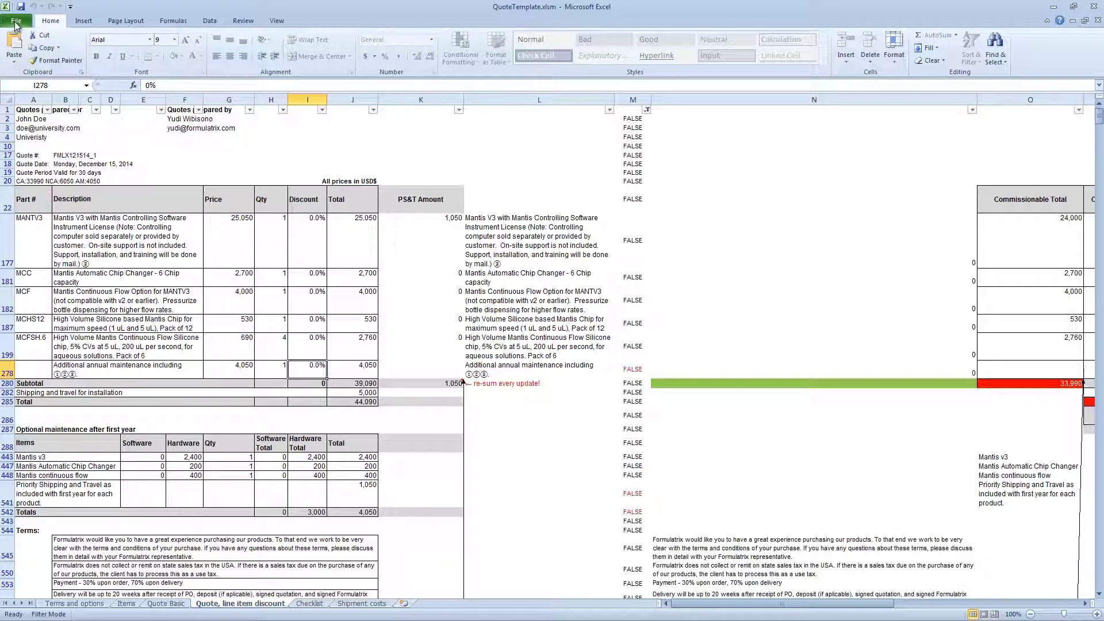
In the print settings, choose Foxit Reader PDF Printer as the printer
{"action": "left_click", "coordinate": [15, 23]}
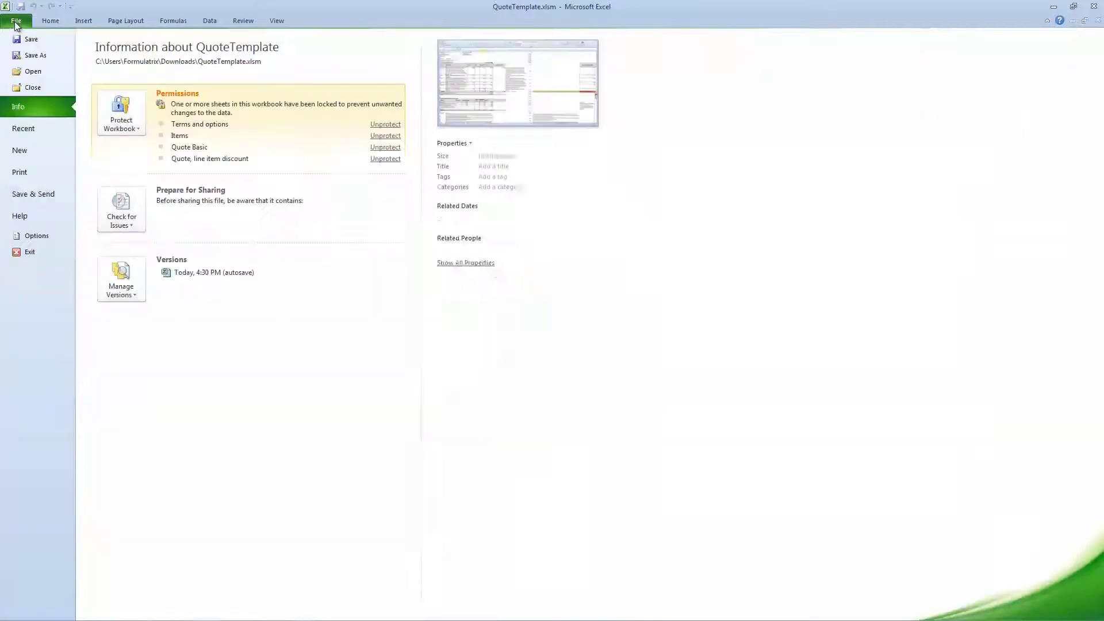
{"action": "left_click", "coordinate": [33, 168]}
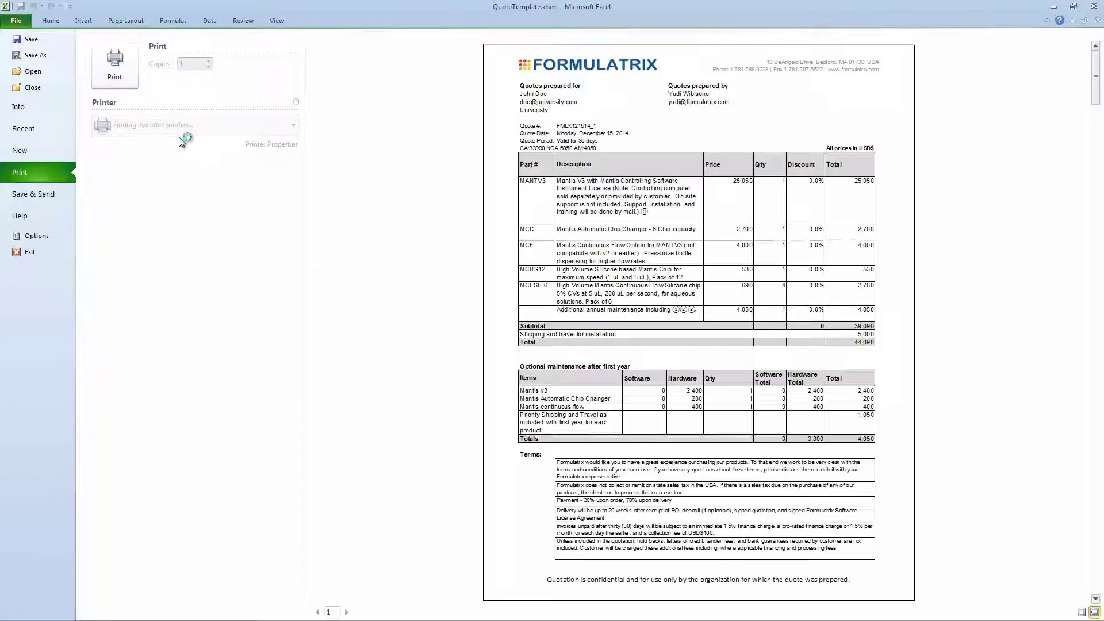
{"action": "left_click", "coordinate": [164, 130]}
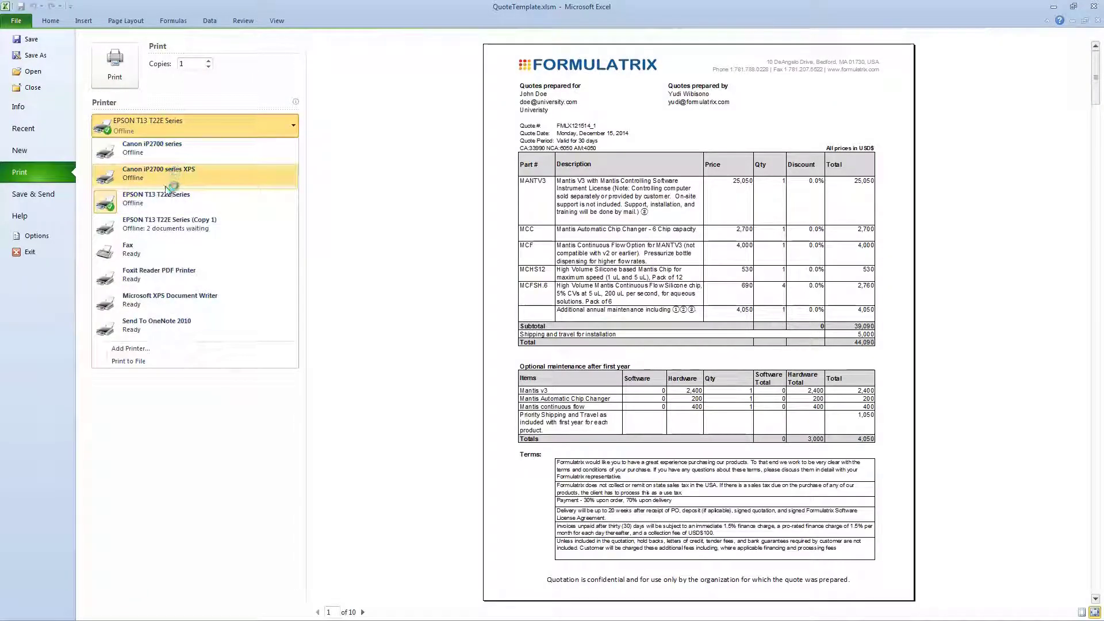
{"action": "left_click", "coordinate": [151, 278]}
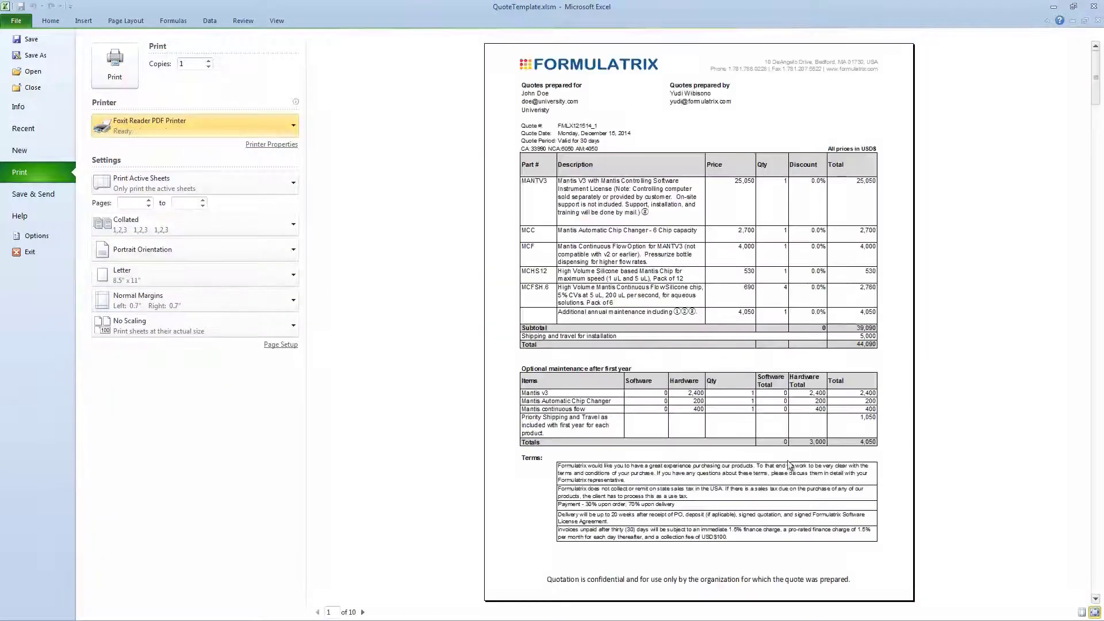
Preview all three pages, then print pages 1 to 3 of the quote
{"action": "left_click", "coordinate": [362, 613]}
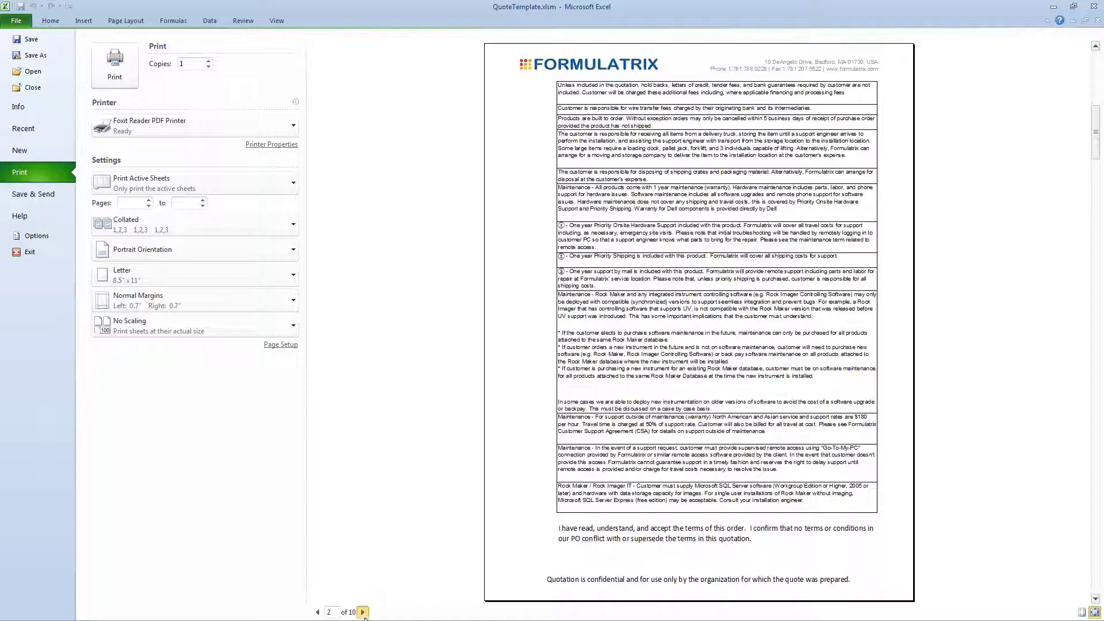
{"action": "left_click", "coordinate": [363, 612]}
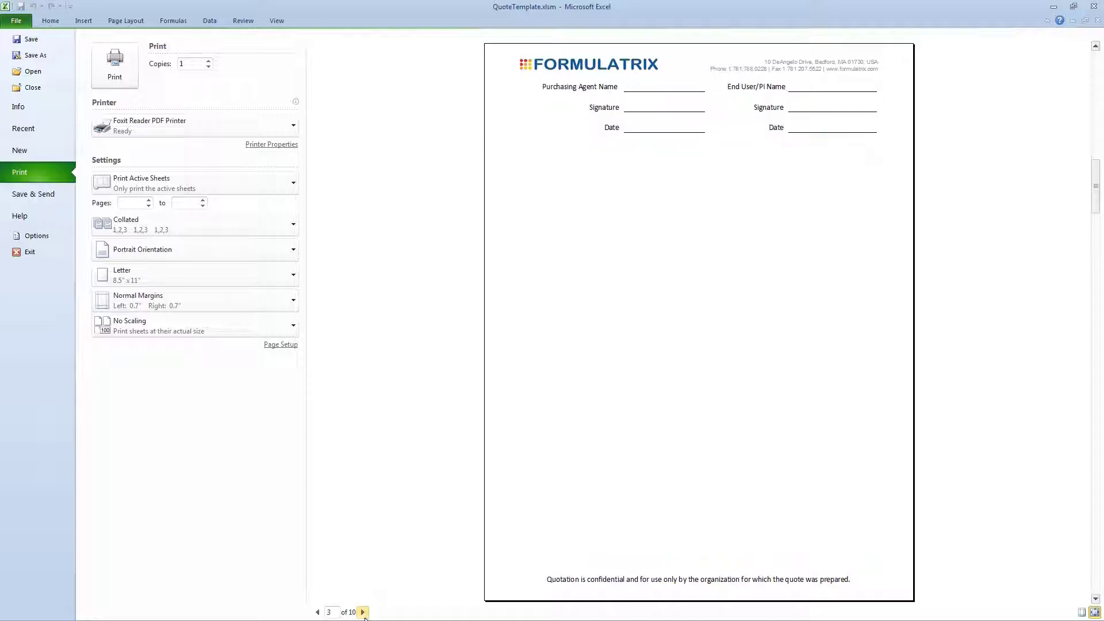
{"action": "left_click", "coordinate": [318, 612]}
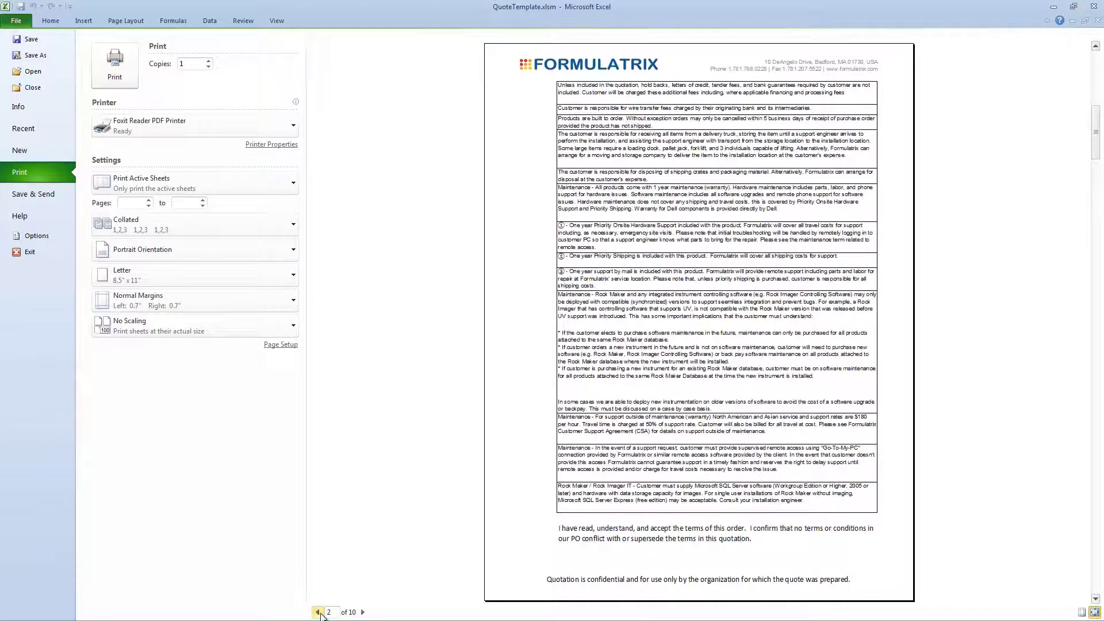
{"action": "left_click", "coordinate": [318, 612]}
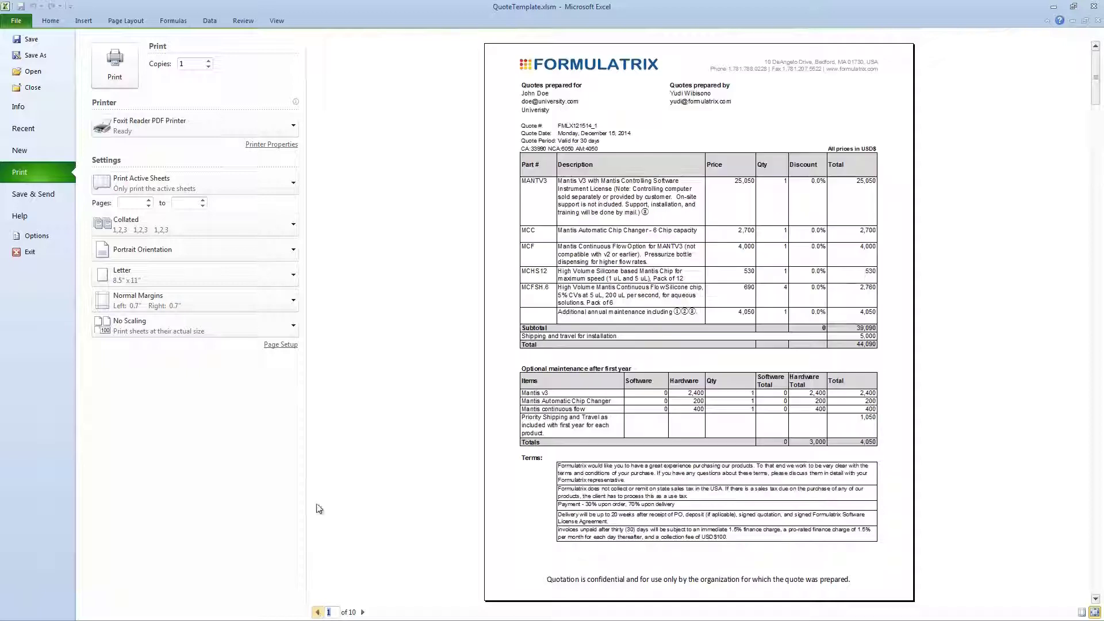
{"action": "left_click", "coordinate": [134, 203]}
{"action": "type", "text": "1"}
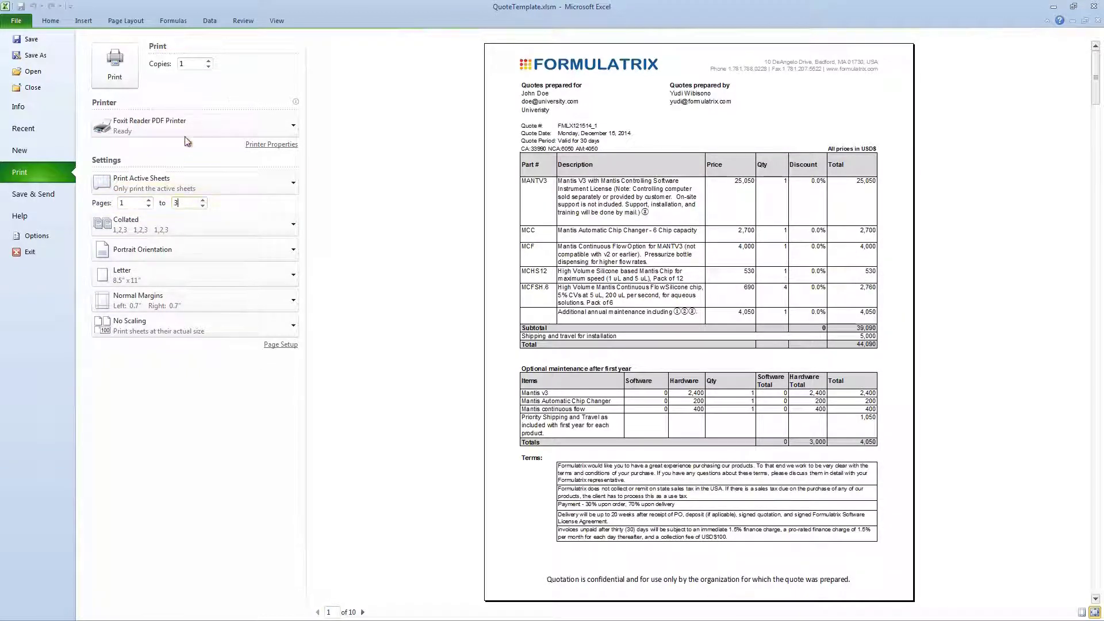
{"action": "left_click", "coordinate": [118, 69]}
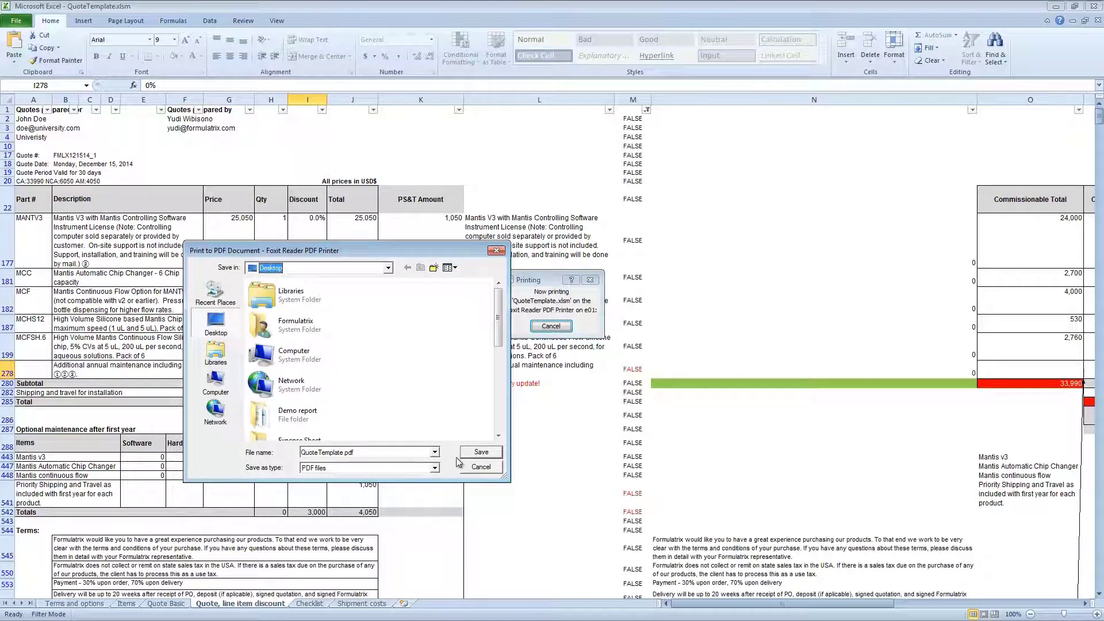
Save the printout as QuoteTemplate.pdf from the Foxit Print to PDF dialog
{"action": "left_click", "coordinate": [477, 455]}
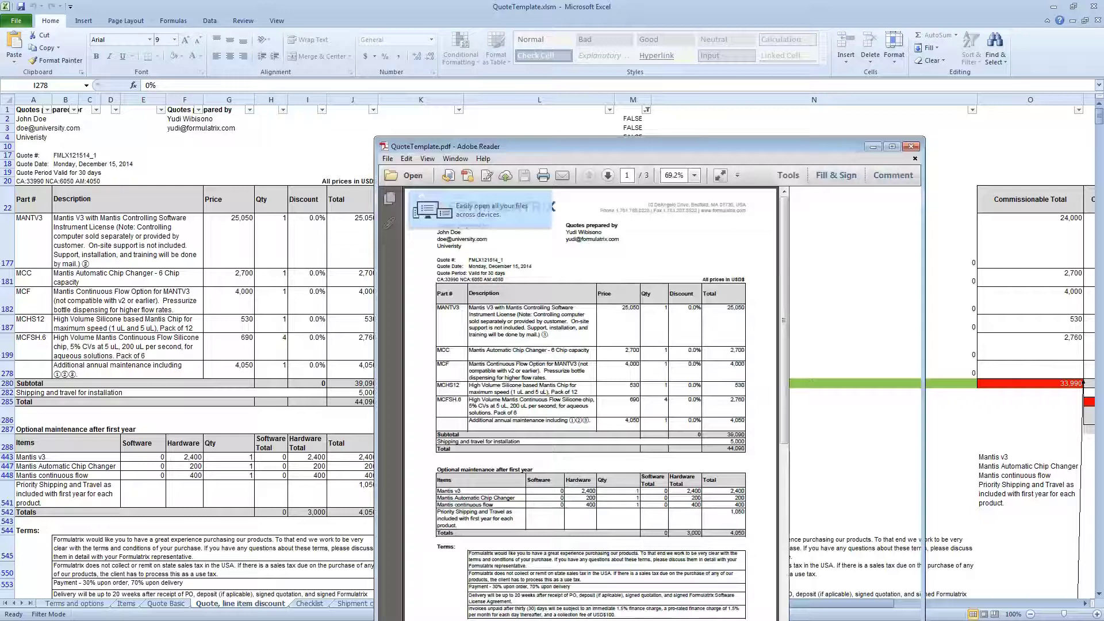
Maximize Adobe Reader and scroll QuoteTemplate.pdf to page 2's maintenance terms
{"action": "double_click", "coordinate": [547, 153]}
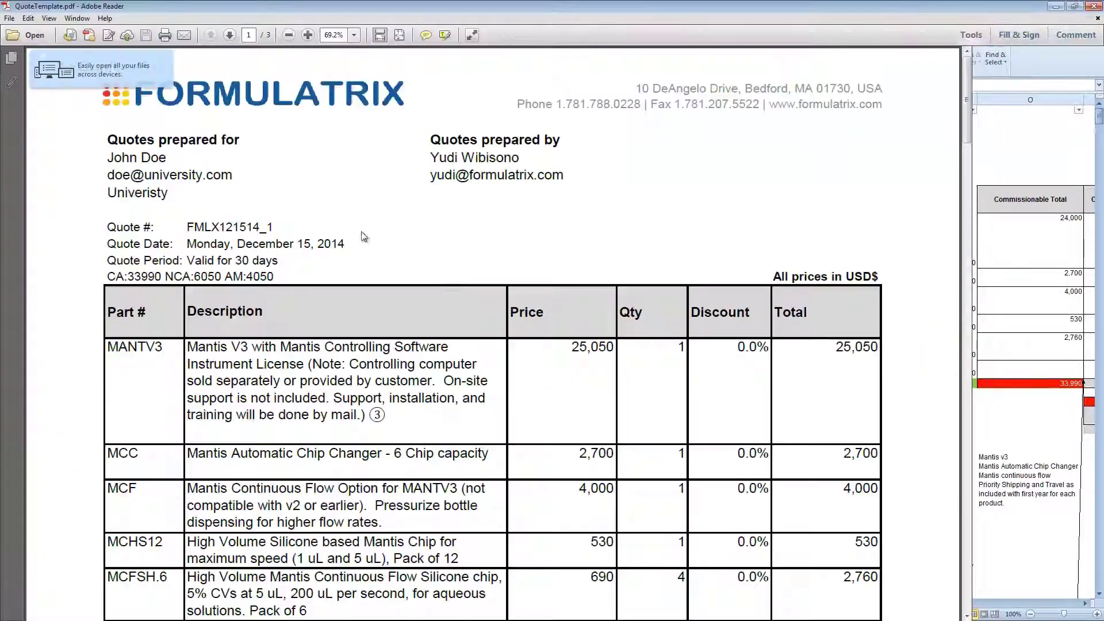
{"action": "scroll", "coordinate": [508, 333], "scroll_direction": "down", "scroll_amount": 5}
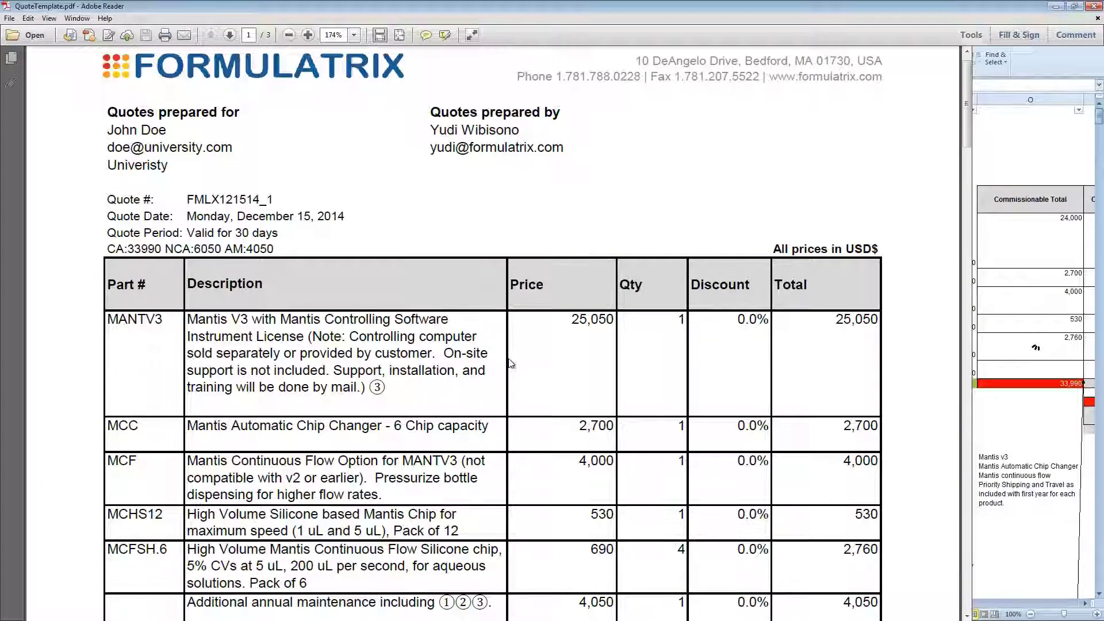
{"action": "scroll", "coordinate": [511, 379], "scroll_direction": "down", "scroll_amount": 5}
{"action": "scroll", "coordinate": [511, 386], "scroll_direction": "down", "scroll_amount": 20}
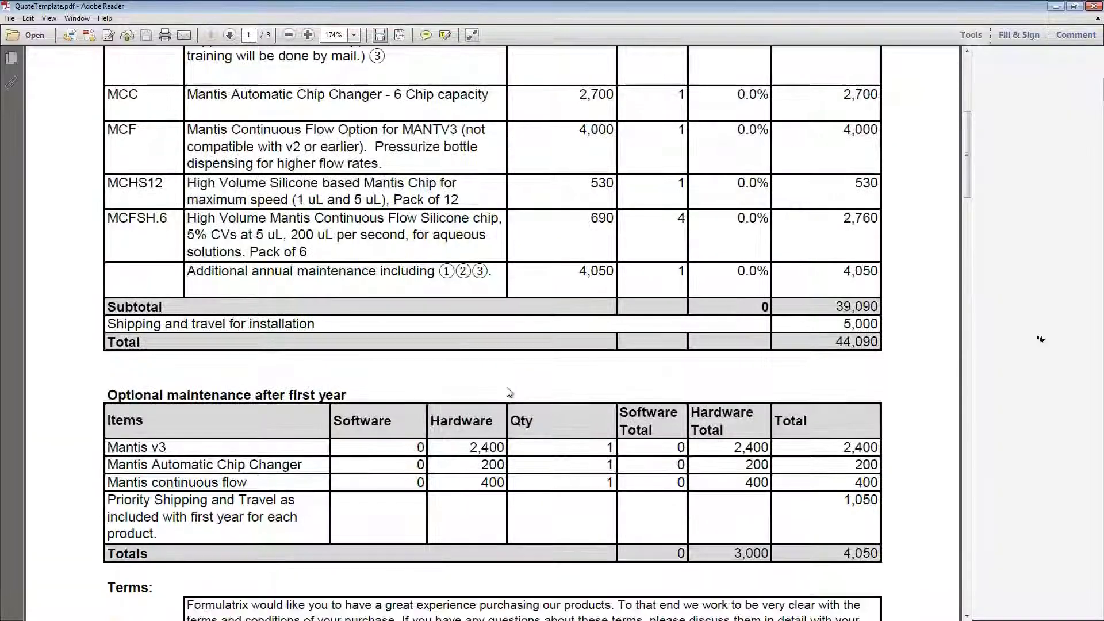
{"action": "scroll", "coordinate": [504, 398], "scroll_direction": "down", "scroll_amount": 7}
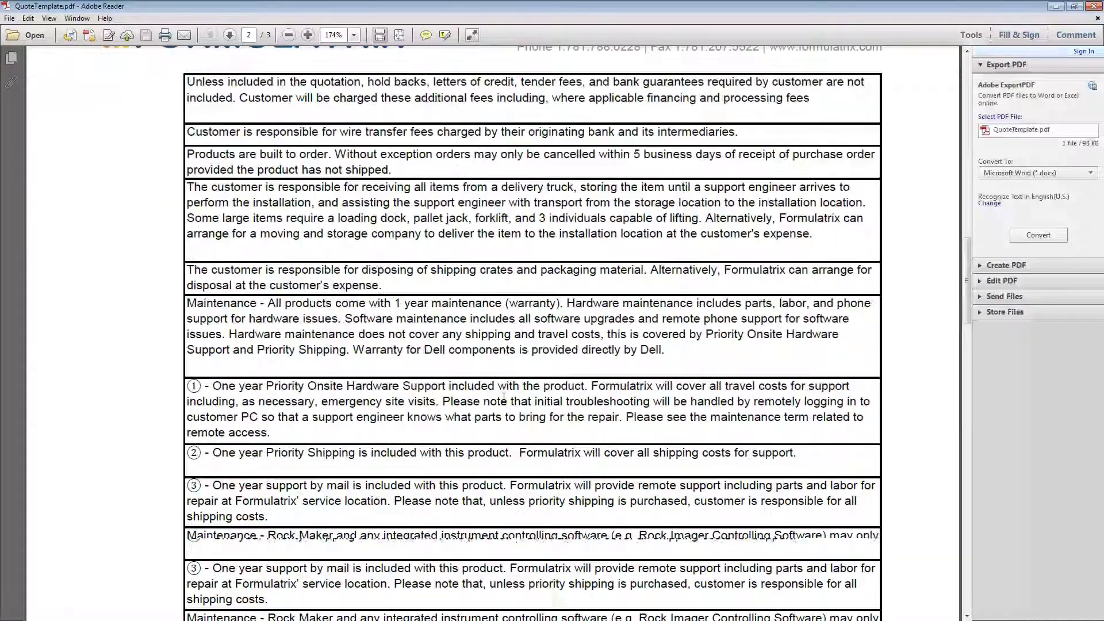
{"action": "scroll", "coordinate": [503, 398], "scroll_direction": "up", "scroll_amount": 6}
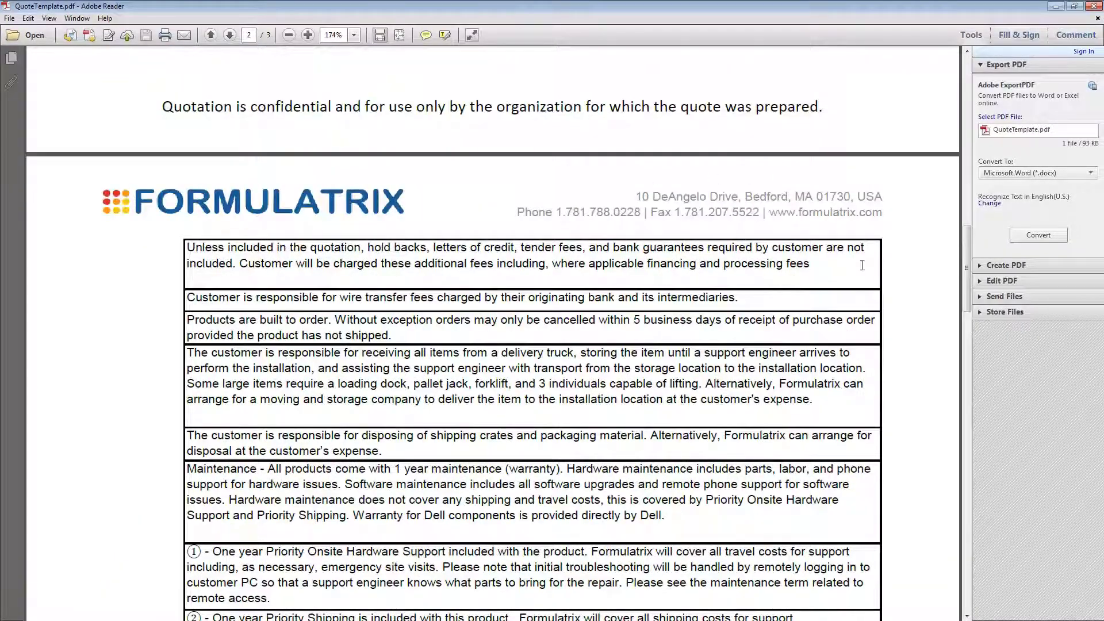
{"action": "scroll", "coordinate": [541, 447], "scroll_direction": "down", "scroll_amount": 15}
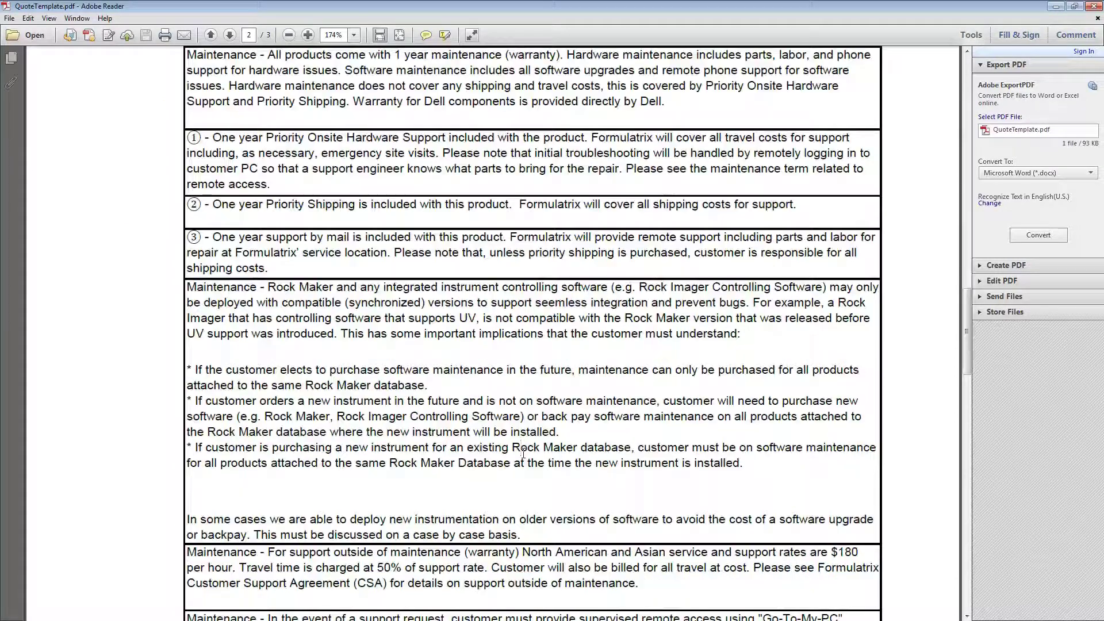
{"action": "scroll", "coordinate": [523, 454], "scroll_direction": "down", "scroll_amount": 10}
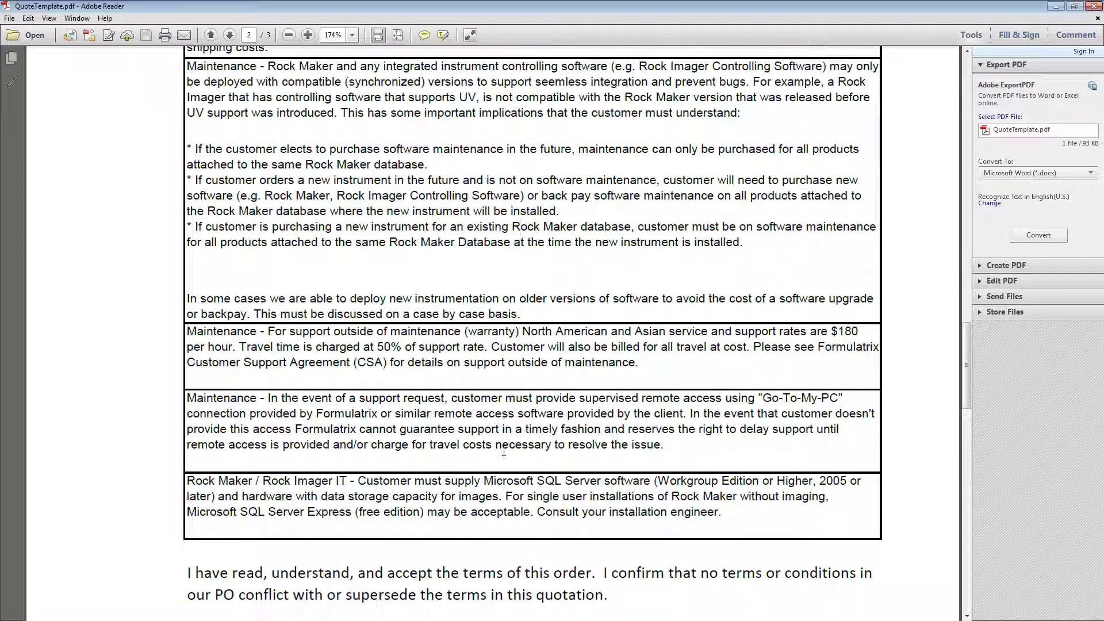